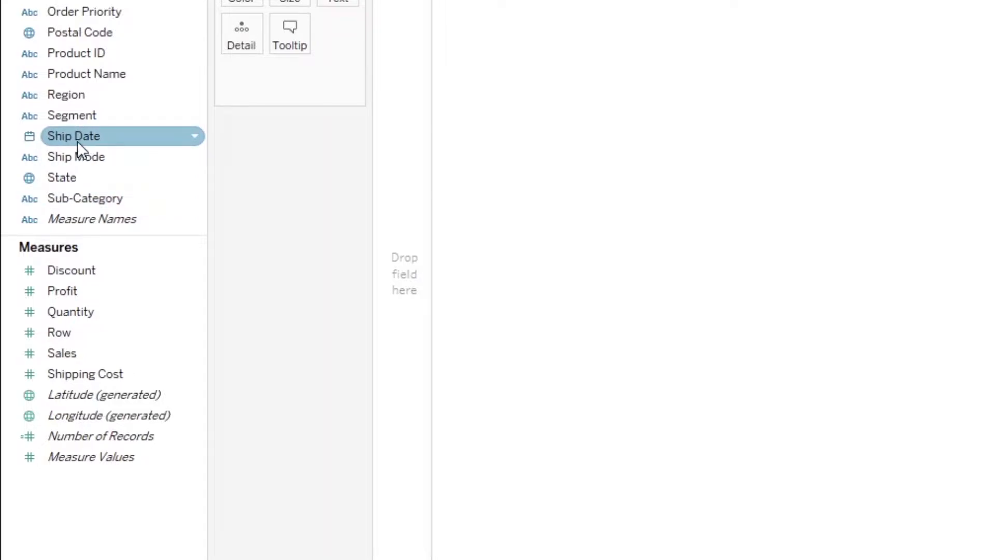
Change the data type of the State dimension to Date
click(58, 180)
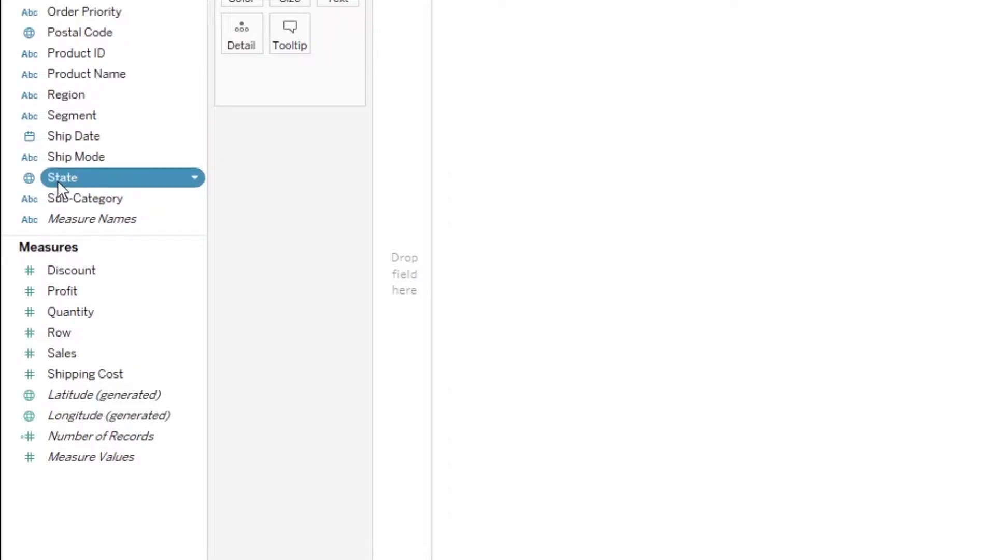
right_click(188, 184)
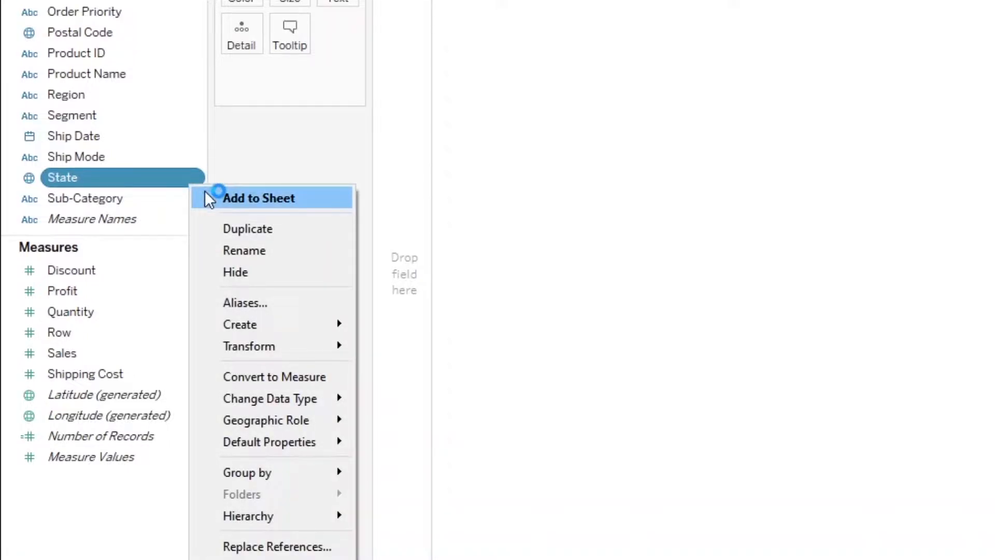
mouse_move(288, 398)
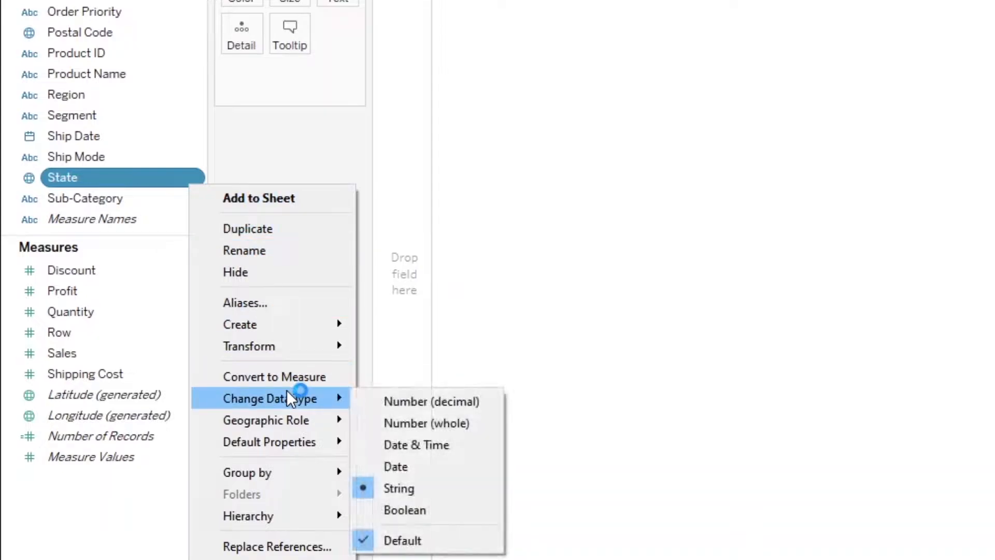
click(399, 466)
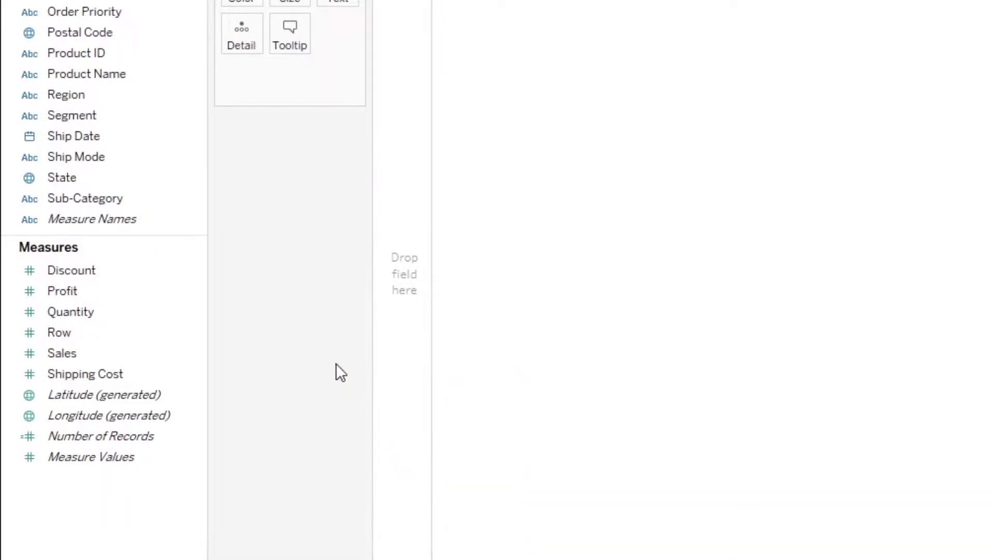
Set the State dimension's data type back to String
right_click(191, 185)
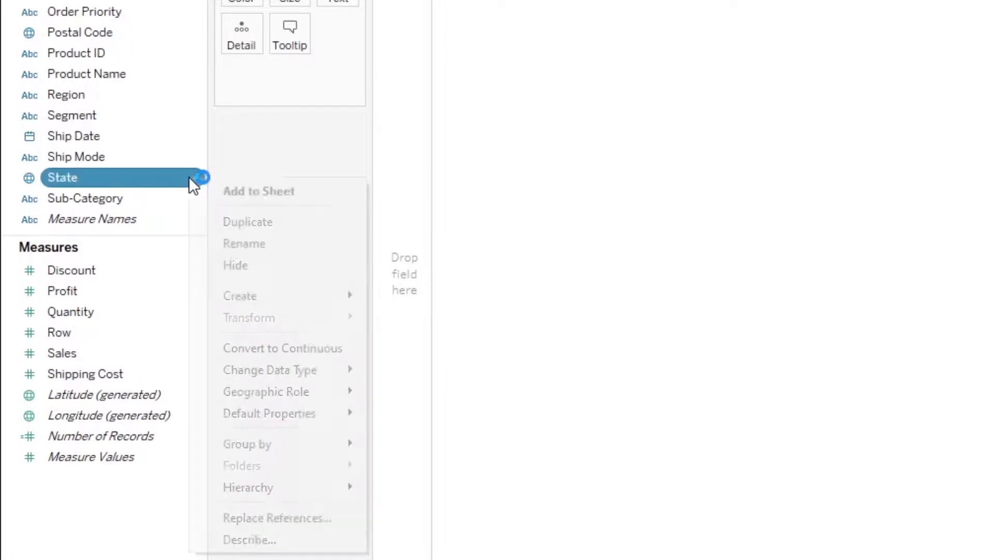
mouse_move(313, 368)
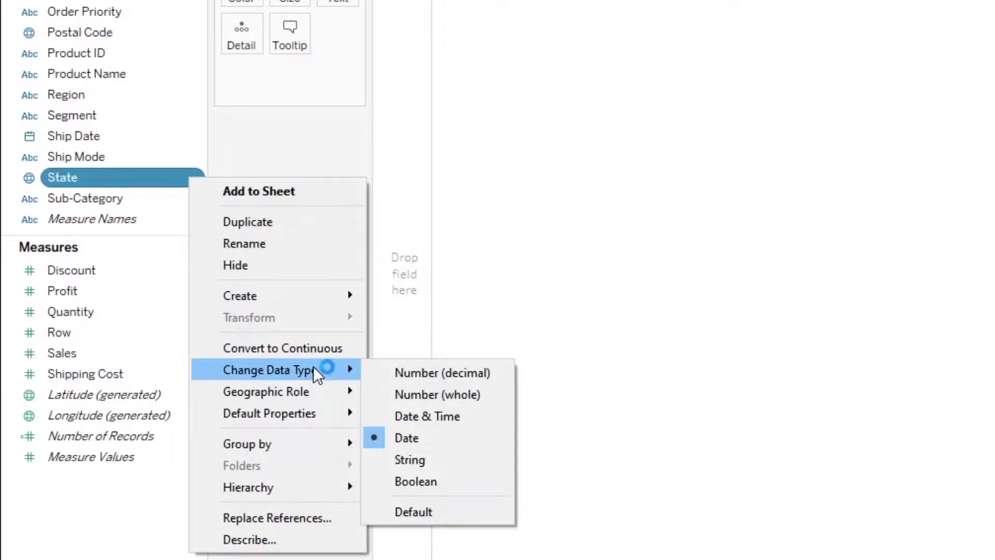
click(433, 459)
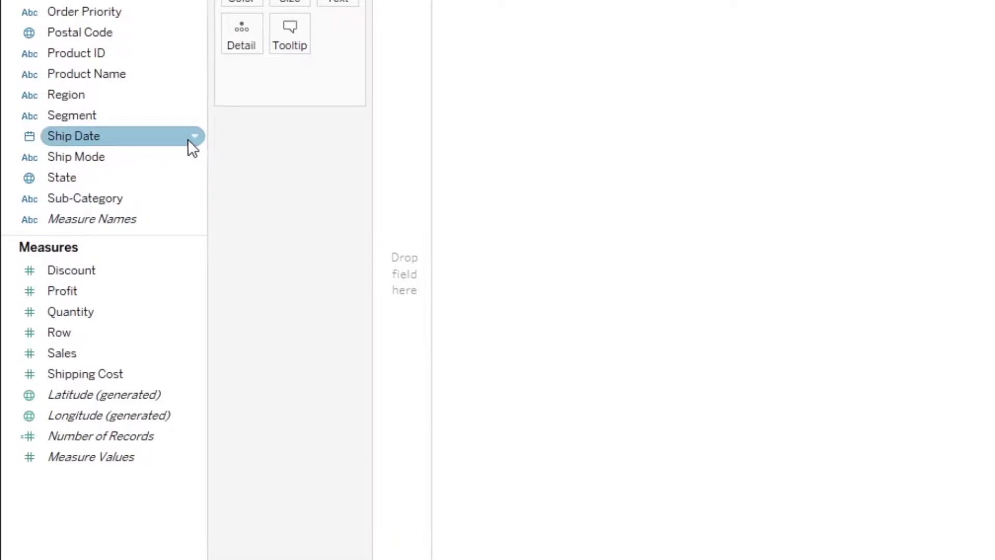
Change the data type of the Ship Date dimension to Date & Time
right_click(191, 136)
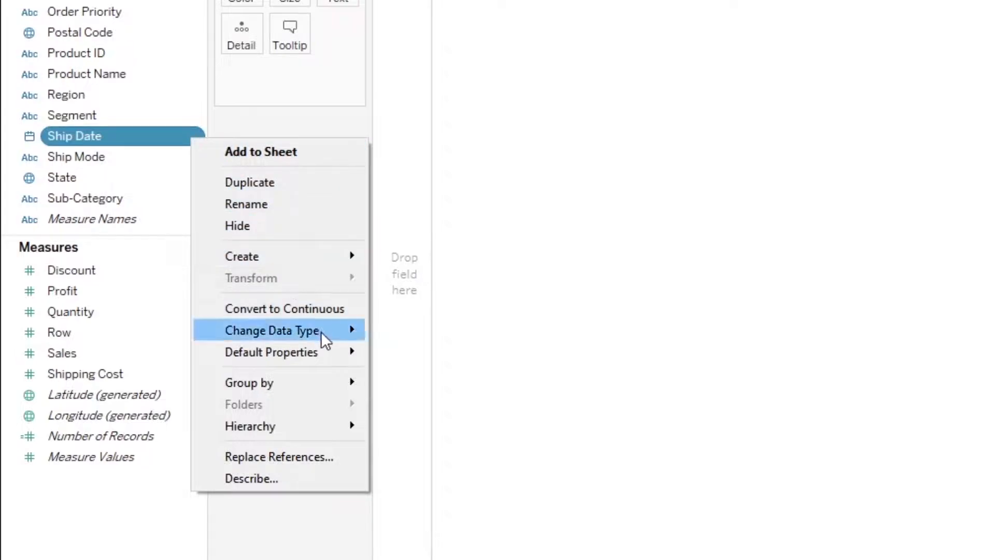
mouse_move(322, 331)
click(412, 375)
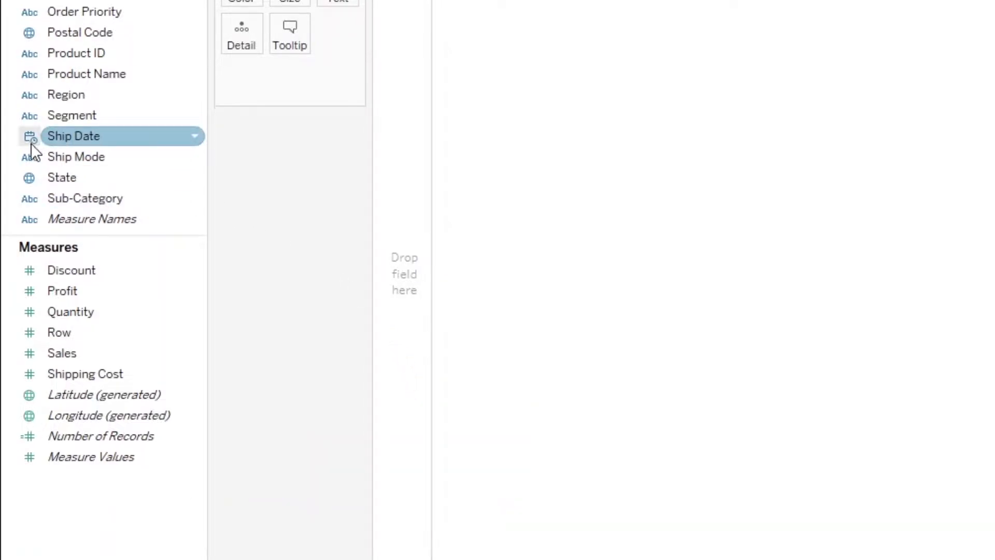
Set the Ship Date dimension's data type back to Date
click(193, 135)
mouse_move(343, 326)
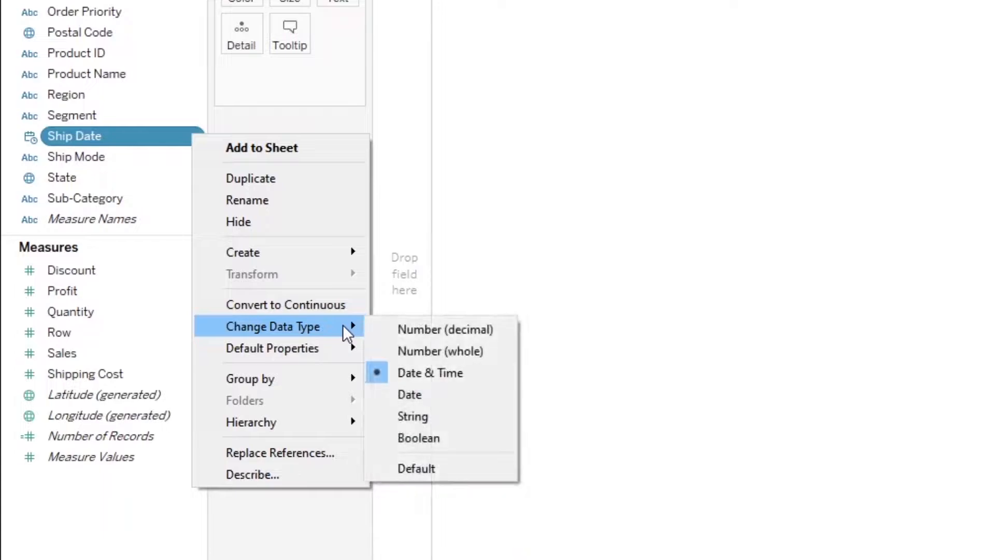
click(418, 390)
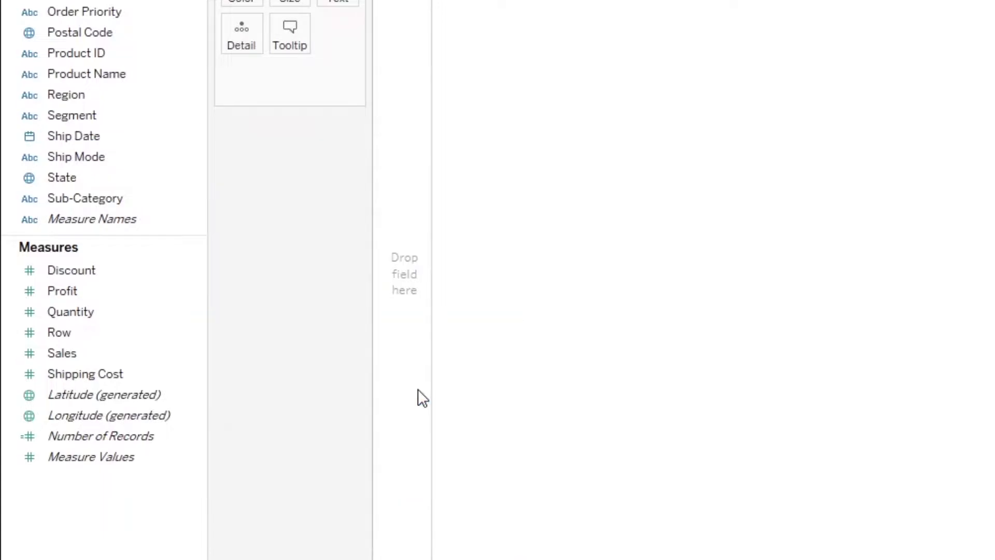
Change the data type of Ship Date to String and that of Ship Mode to Date
click(192, 137)
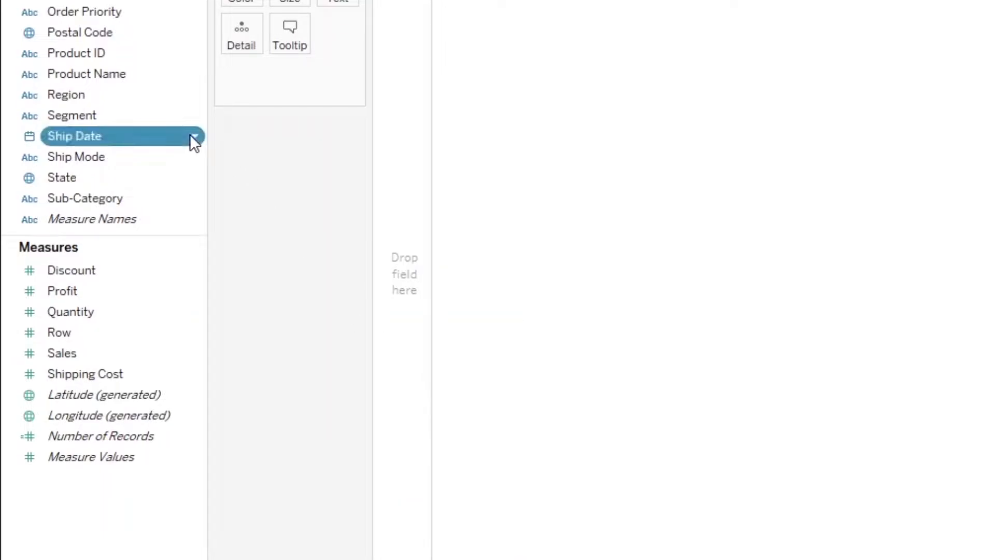
mouse_move(342, 334)
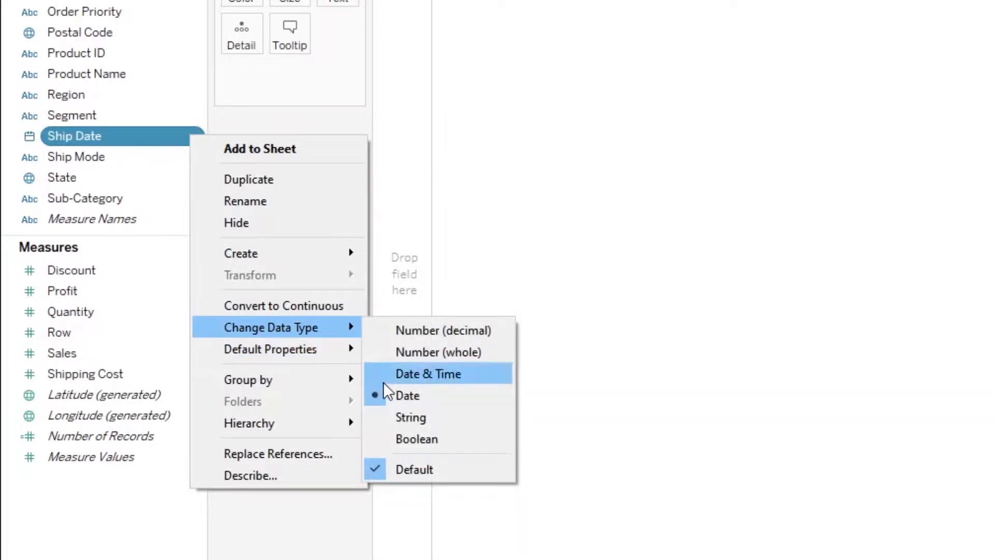
click(405, 417)
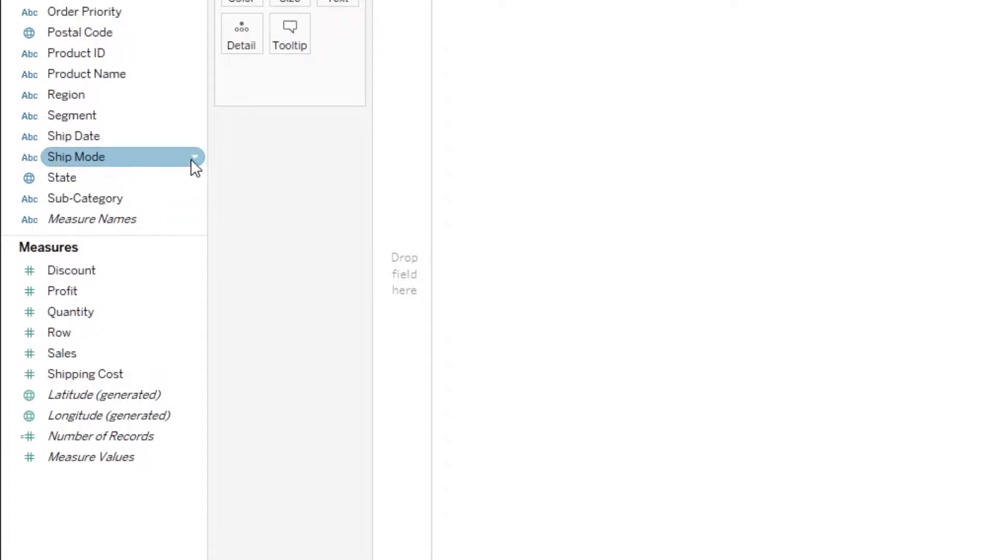
click(193, 157)
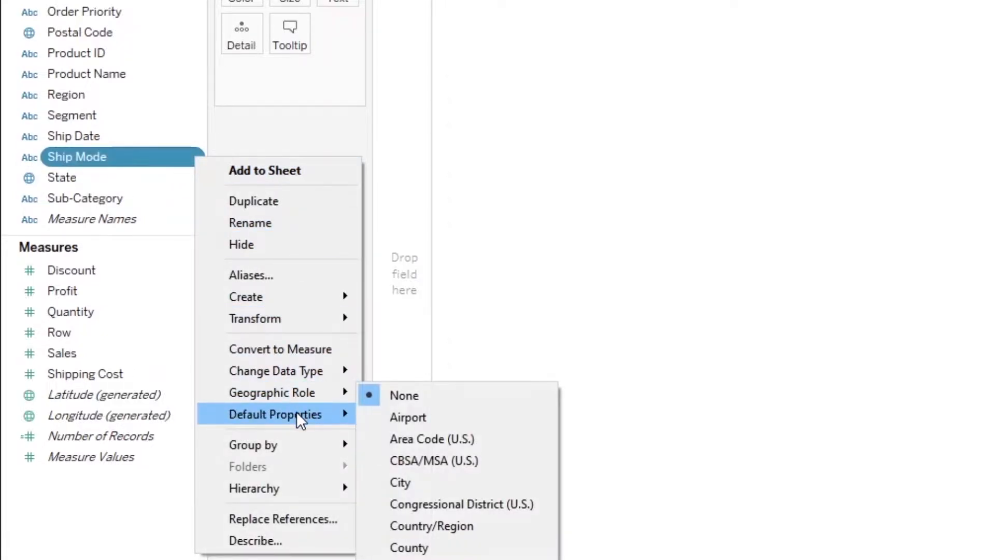
click(392, 432)
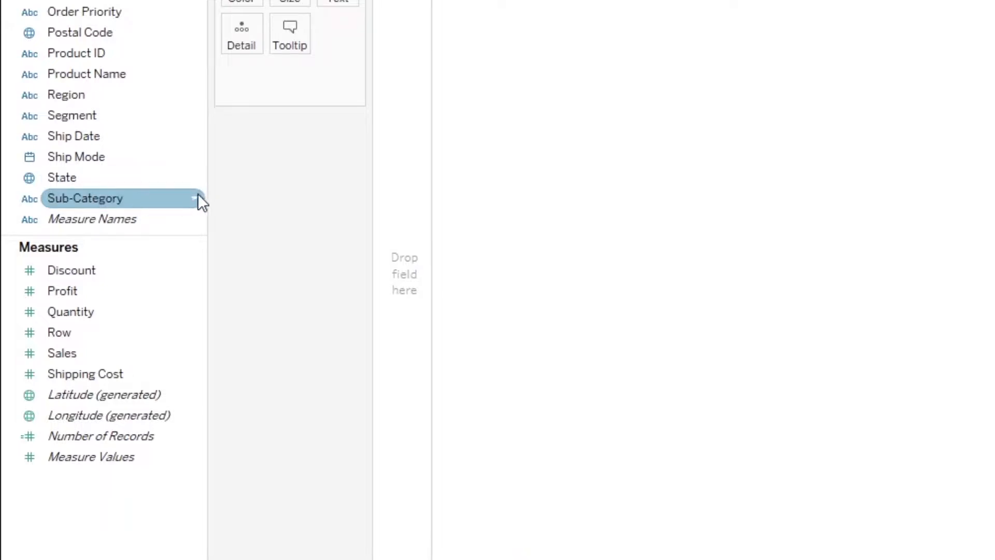
click(194, 177)
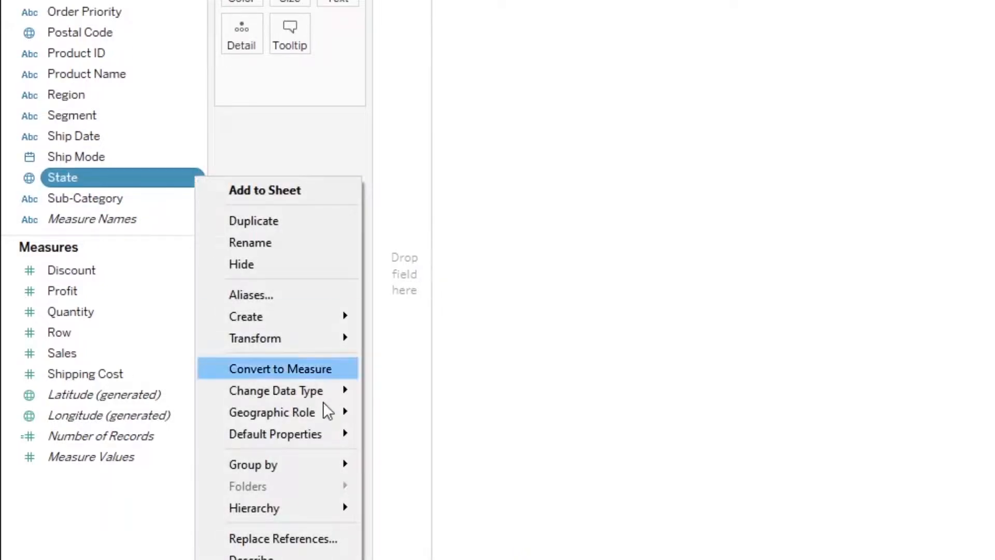
mouse_move(336, 415)
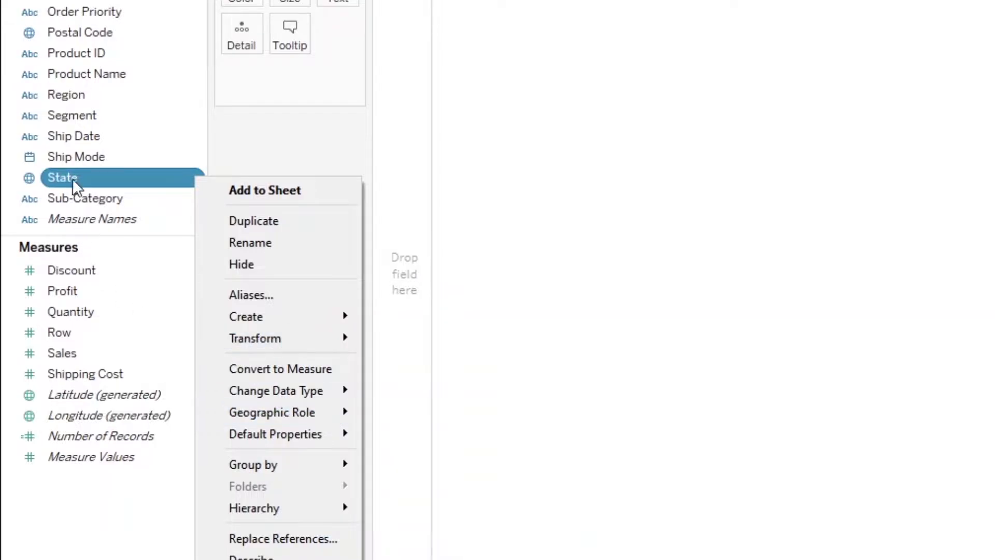
click(55, 171)
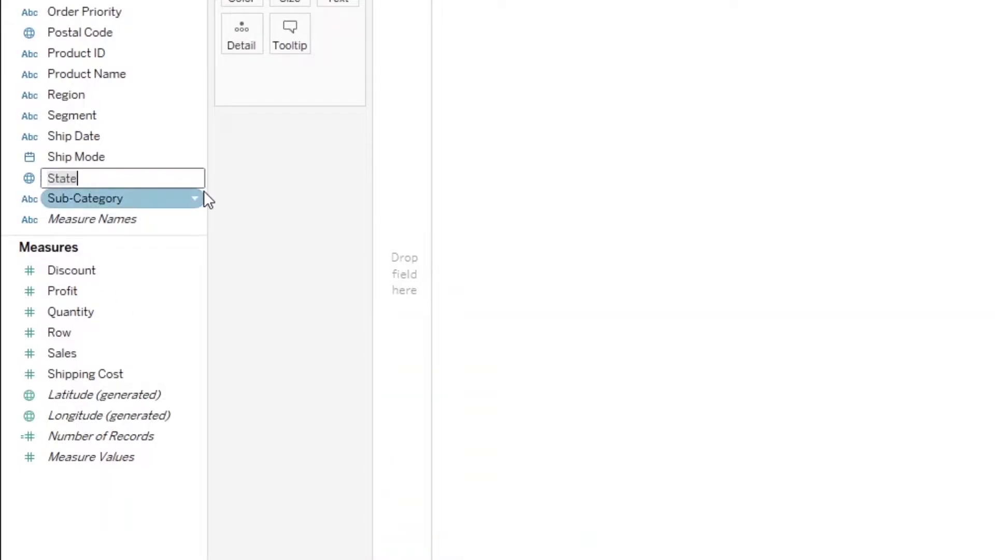
click(232, 214)
Assign the County geographic role to the State dimension
right_click(194, 175)
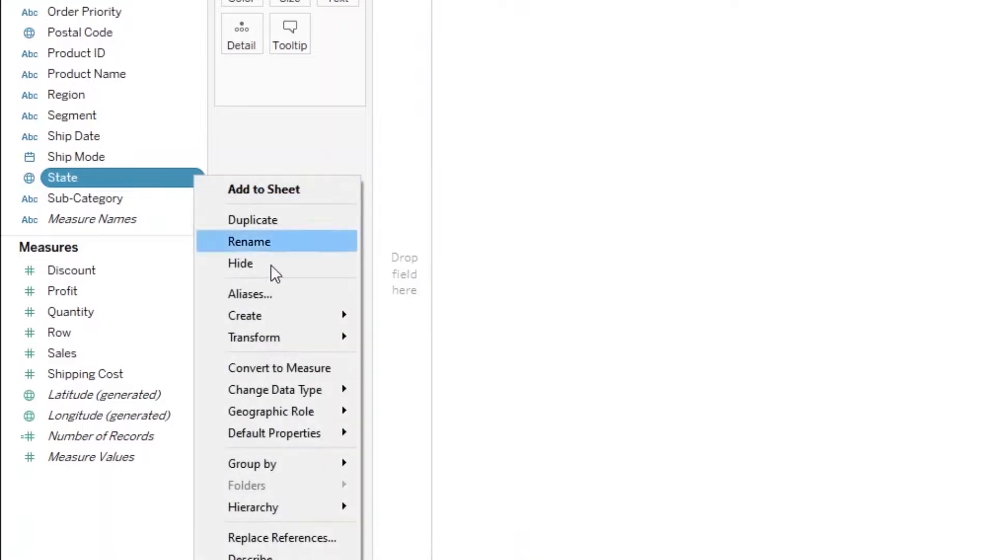
mouse_move(332, 412)
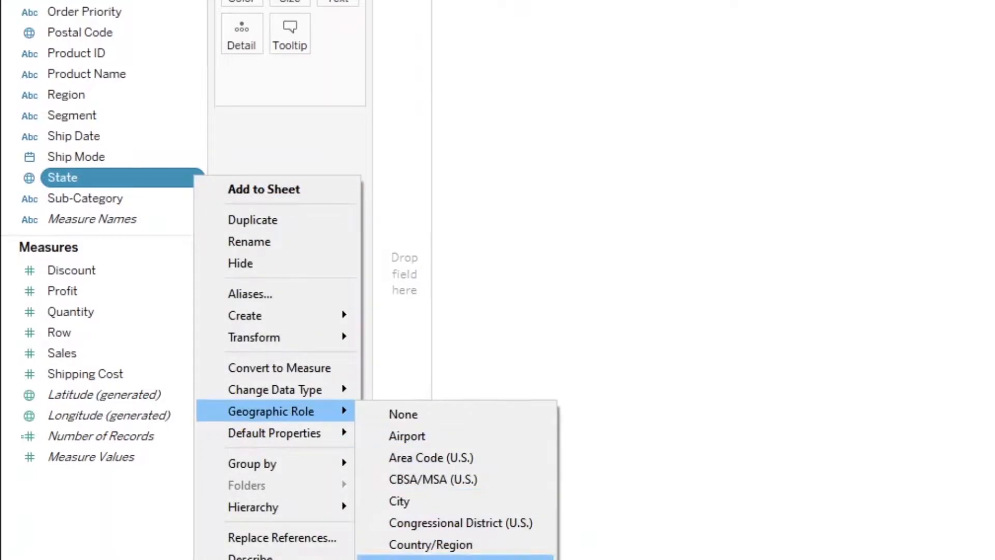
click(440, 557)
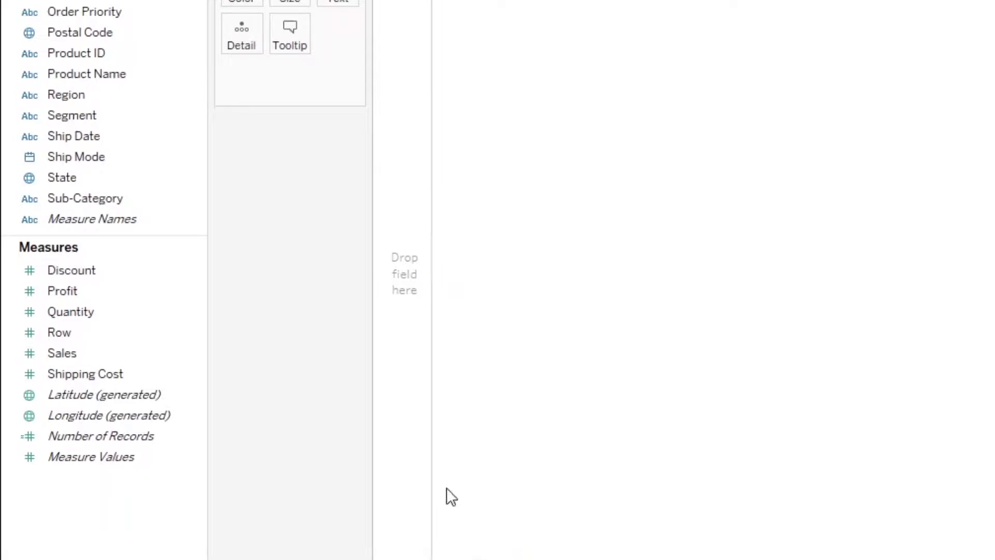
click(179, 178)
click(196, 180)
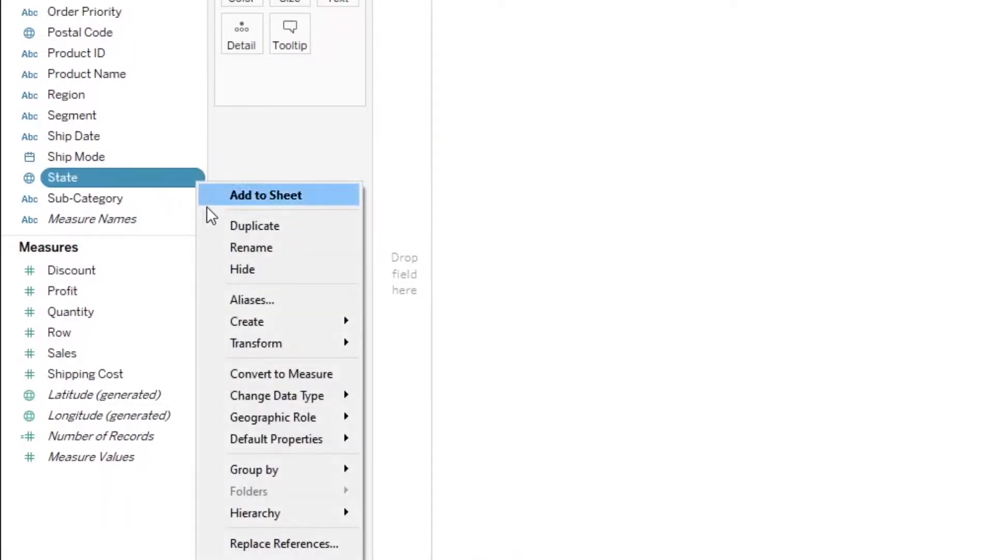
mouse_move(318, 415)
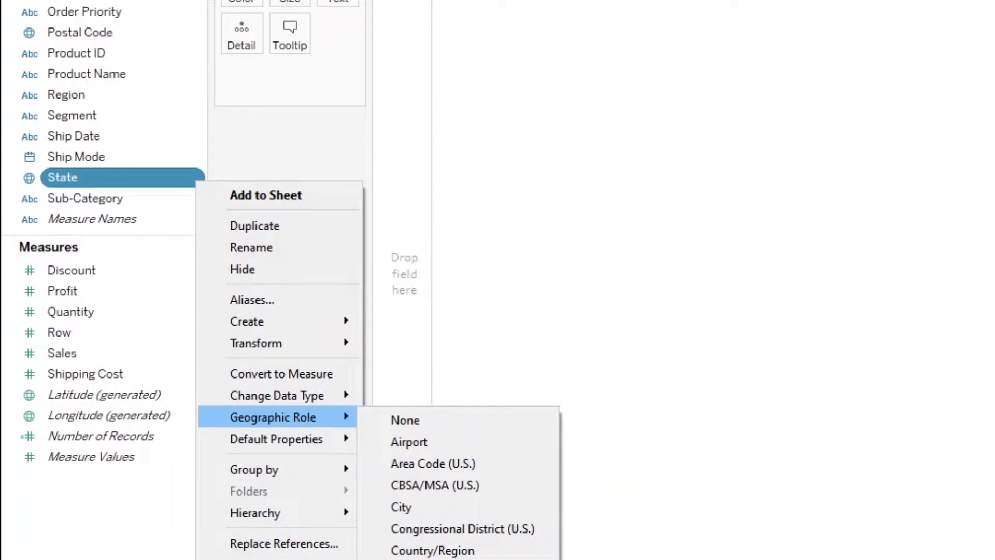
click(275, 342)
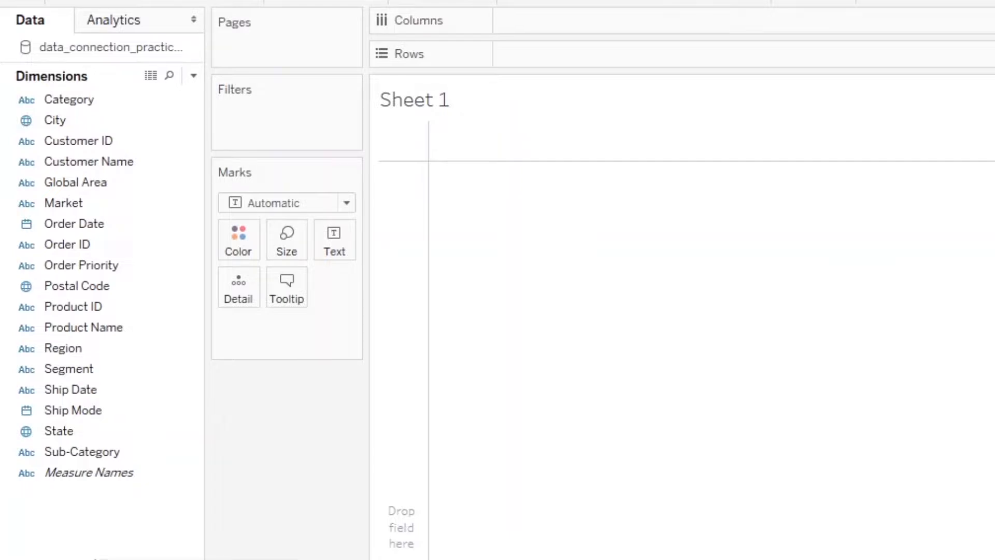
Create a folder named Location for the dimensions
click(196, 559)
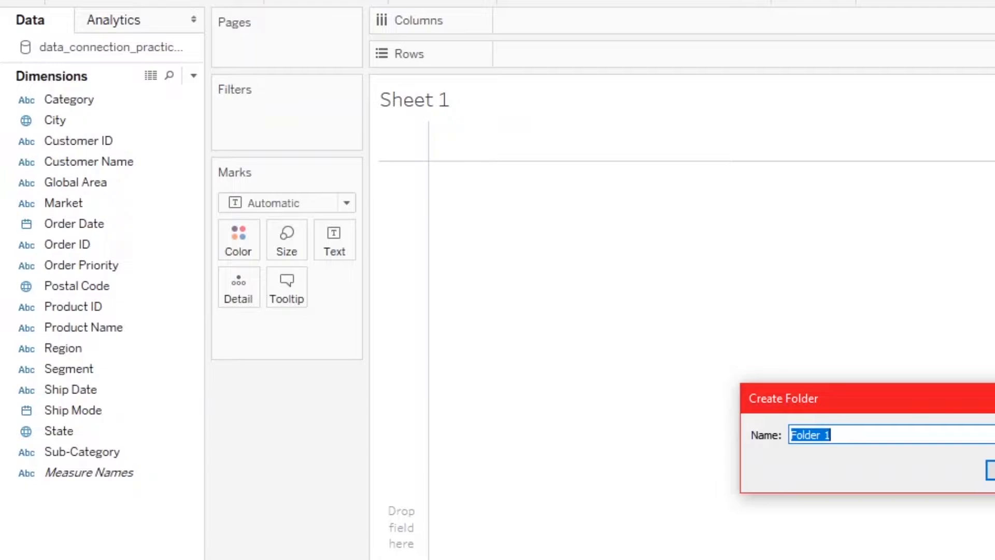
text(Location)
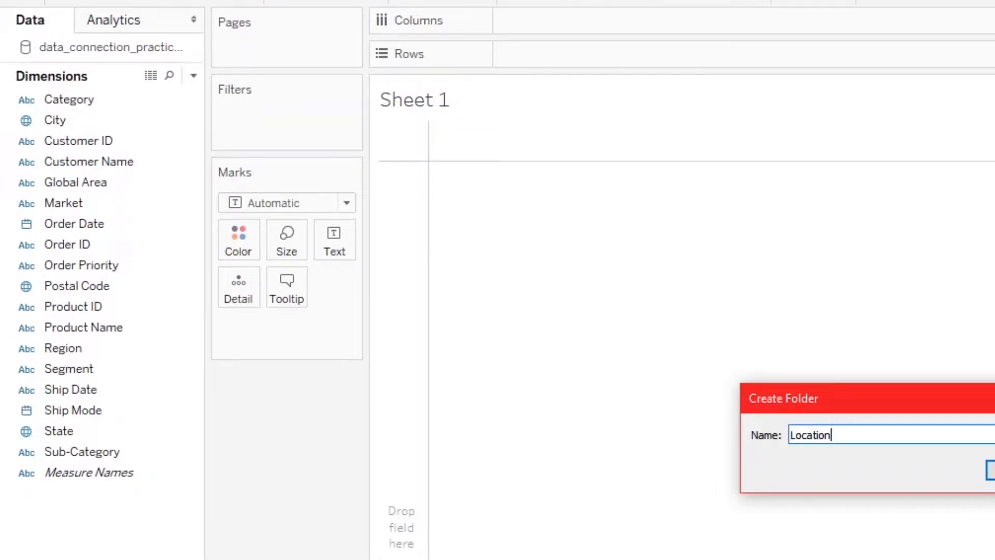
key(Return)
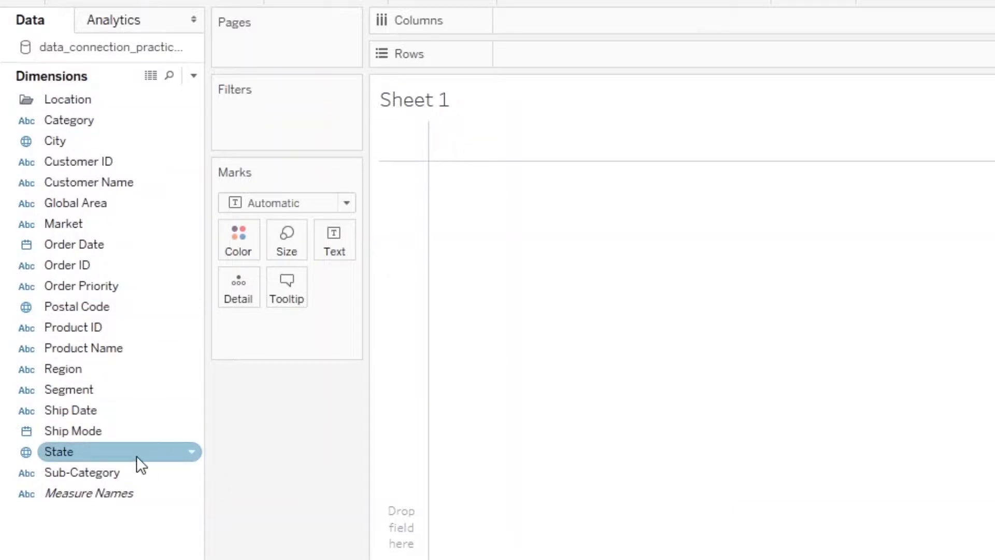
Move the State, City and Region dimensions into the Location folder
drag(94, 452, 69, 97)
click(82, 160)
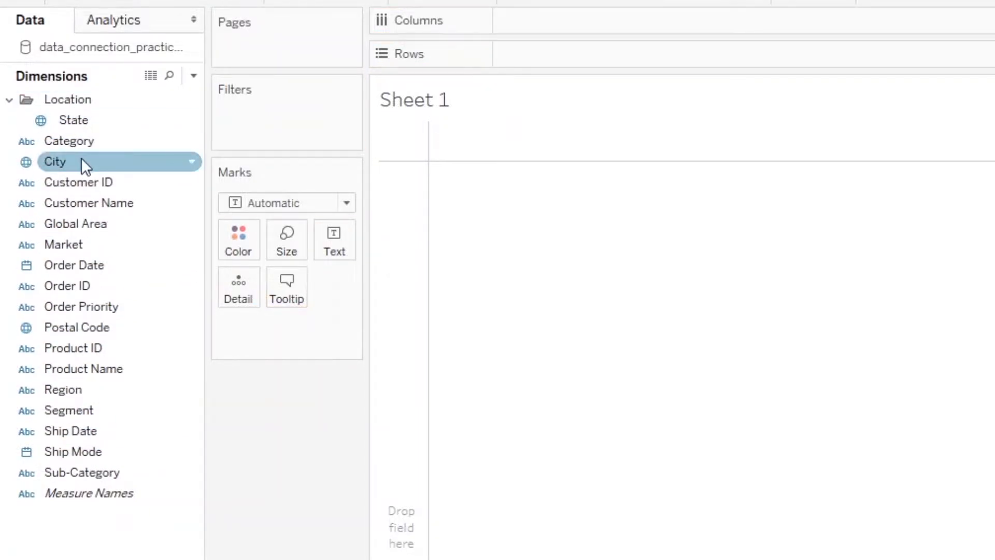
click(50, 157)
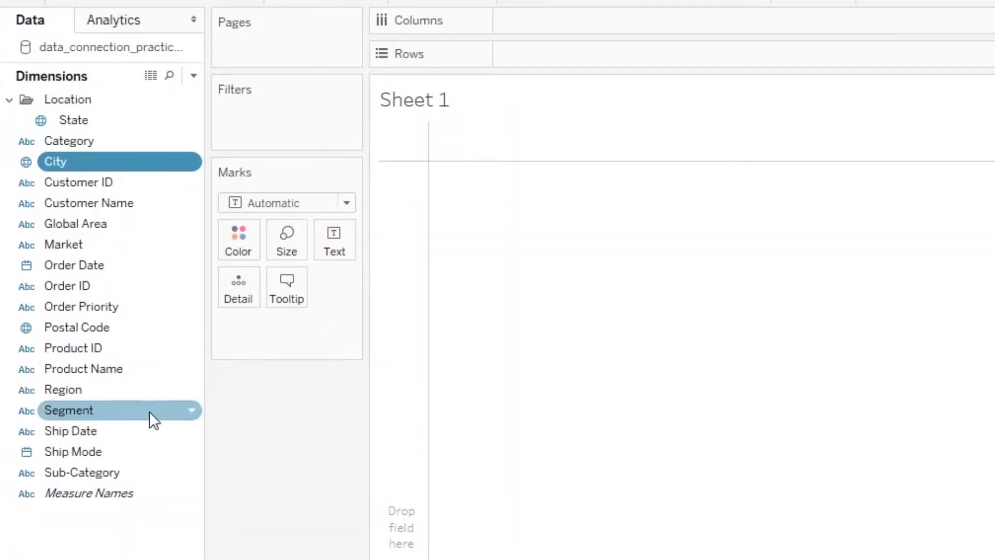
ctrl+click(84, 394)
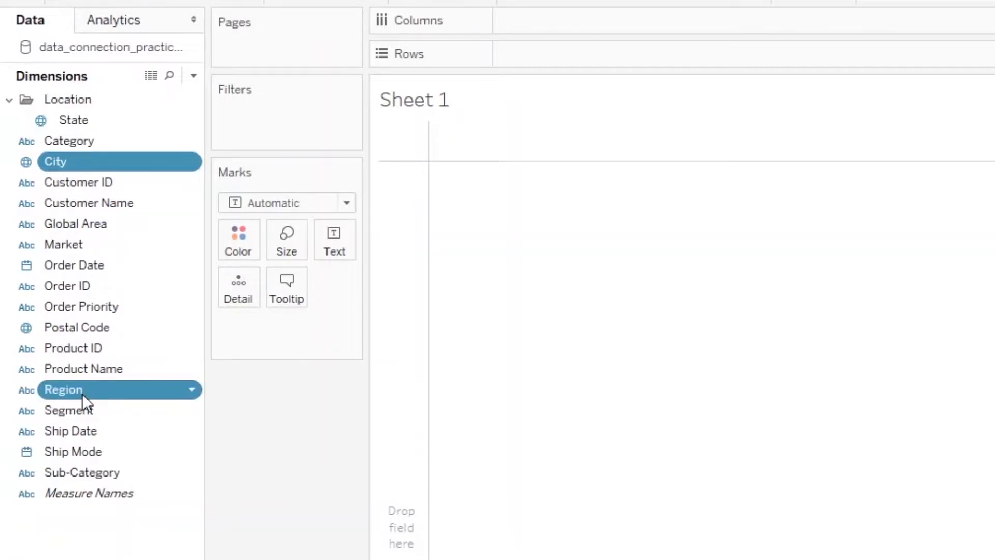
drag(52, 161, 71, 100)
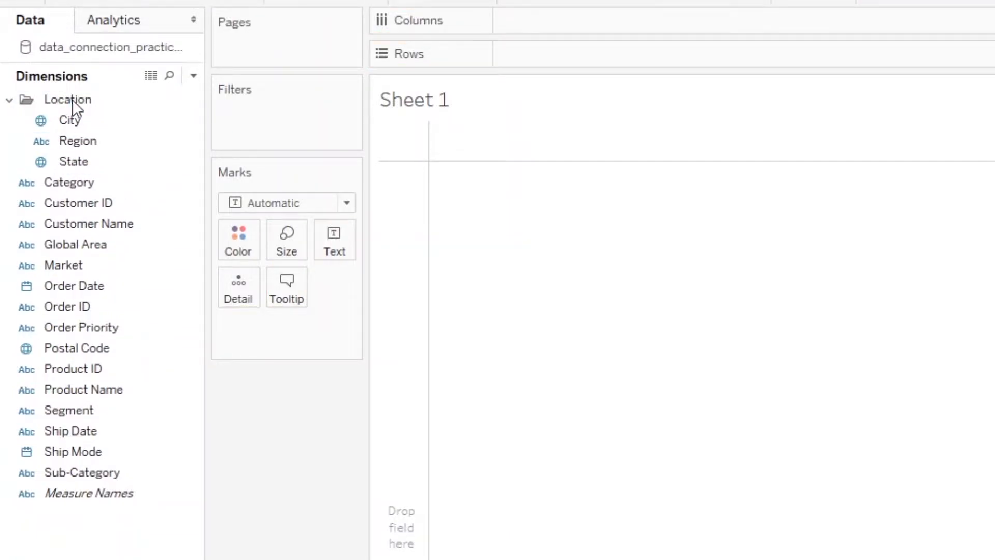
Move the Postal Code dimension into the Location folder and collapse the folder
right_click(70, 342)
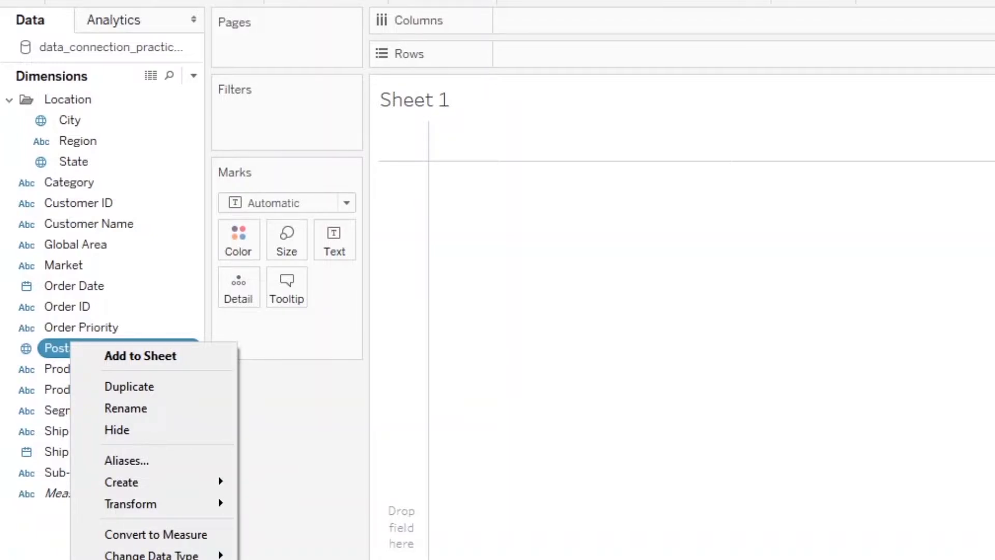
drag(55, 348, 68, 100)
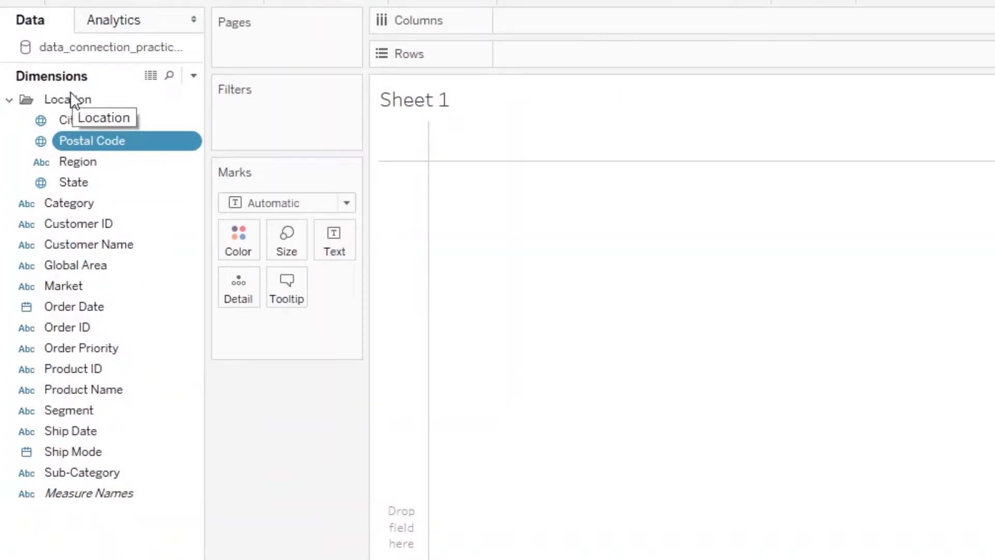
click(9, 100)
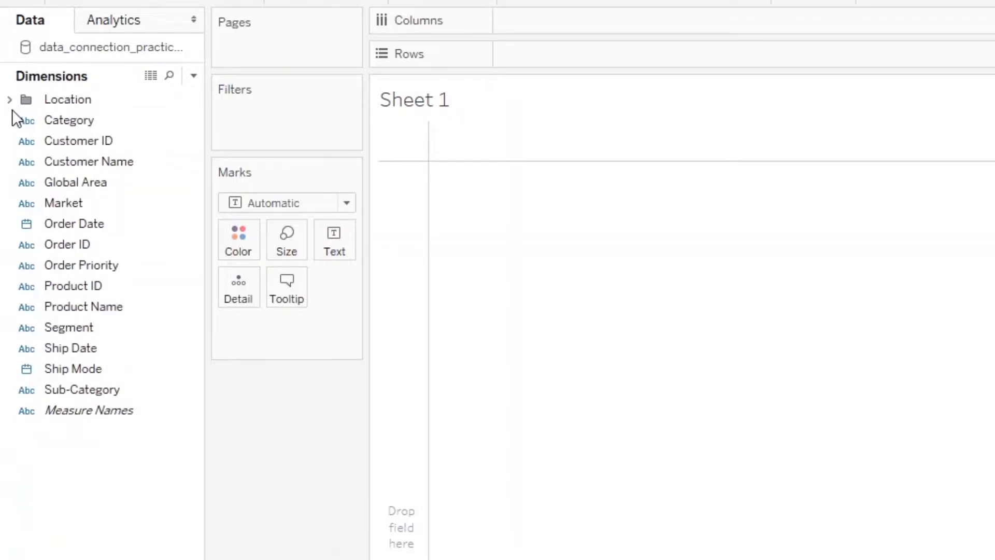
Create a second dimensions folder with the default name and keep the fields grouped by folder
right_click(106, 493)
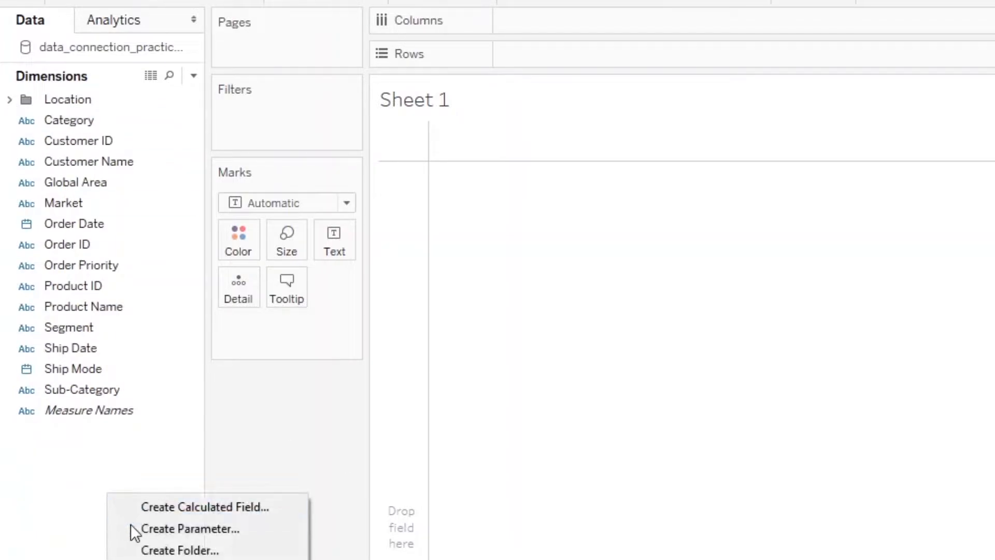
click(135, 549)
key(Return)
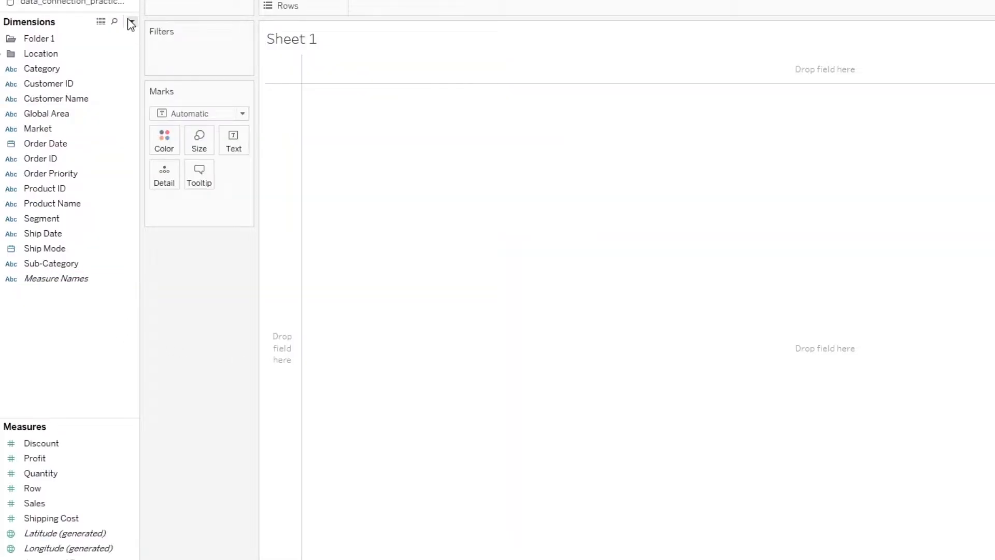
click(132, 22)
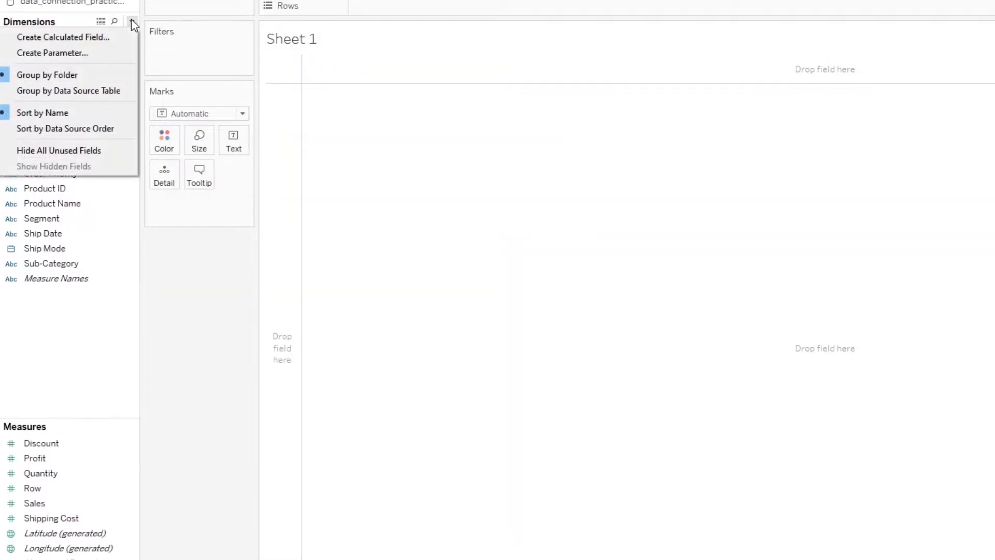
click(83, 76)
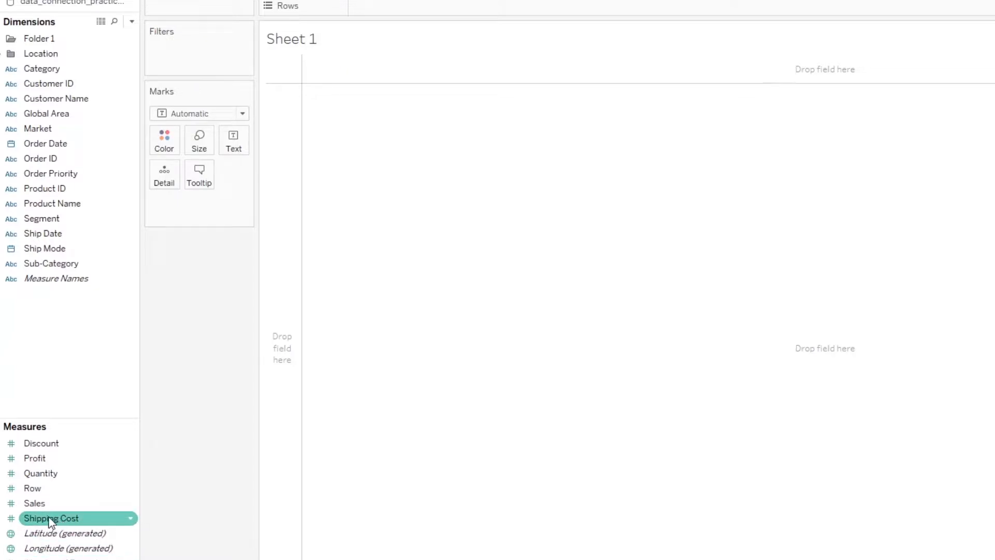
Convert the Quantity measure to a dimension
click(57, 476)
right_click(57, 477)
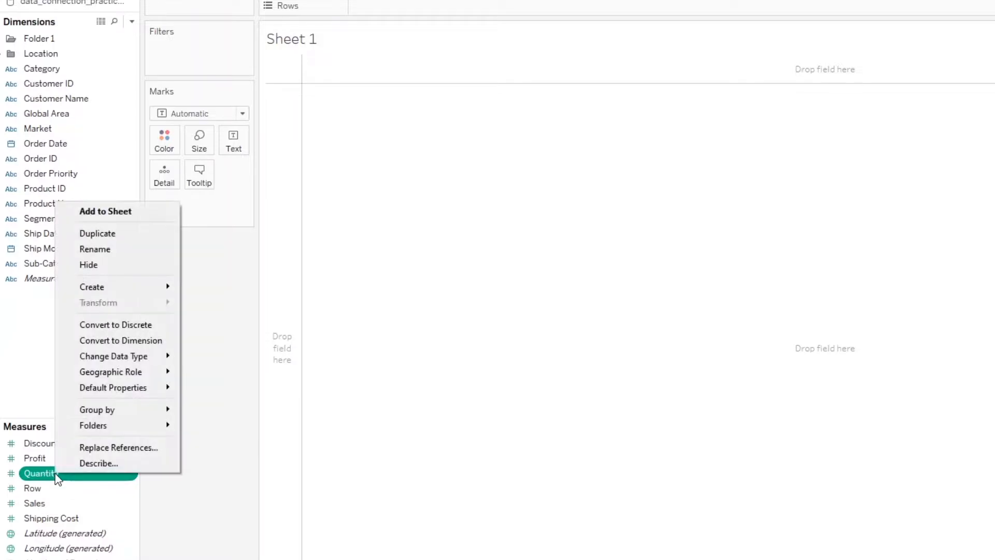
click(114, 342)
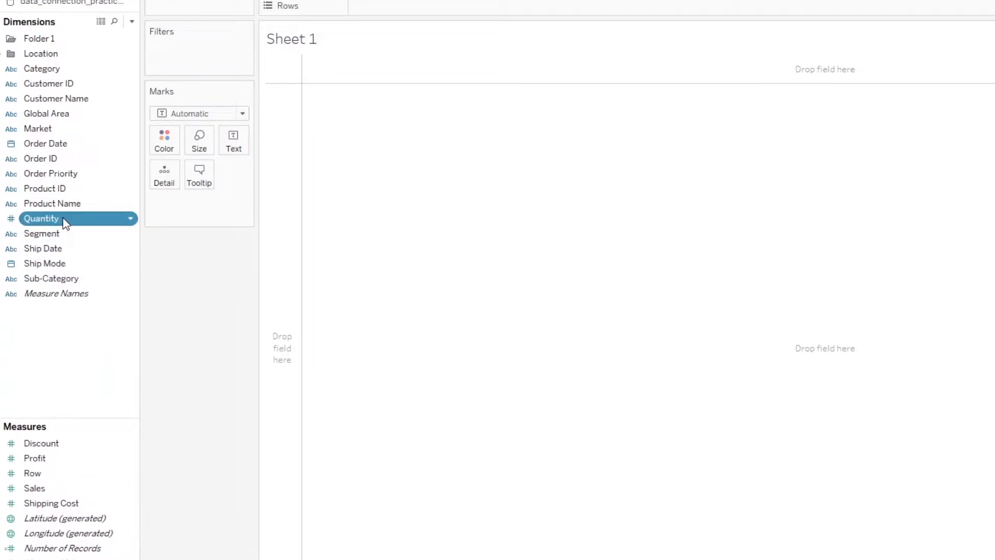
Convert the Segment dimension to a measure and return it to a dimension
right_click(53, 143)
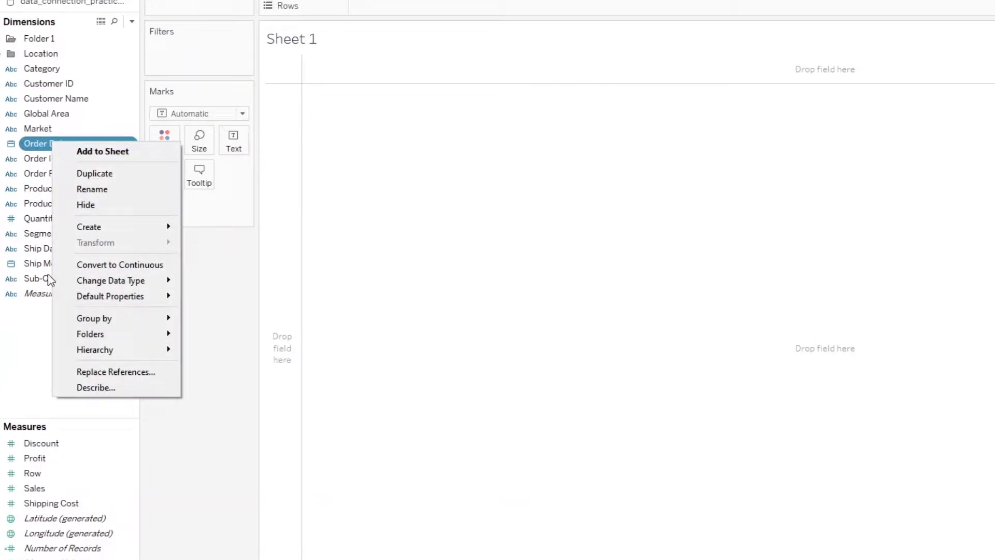
click(41, 358)
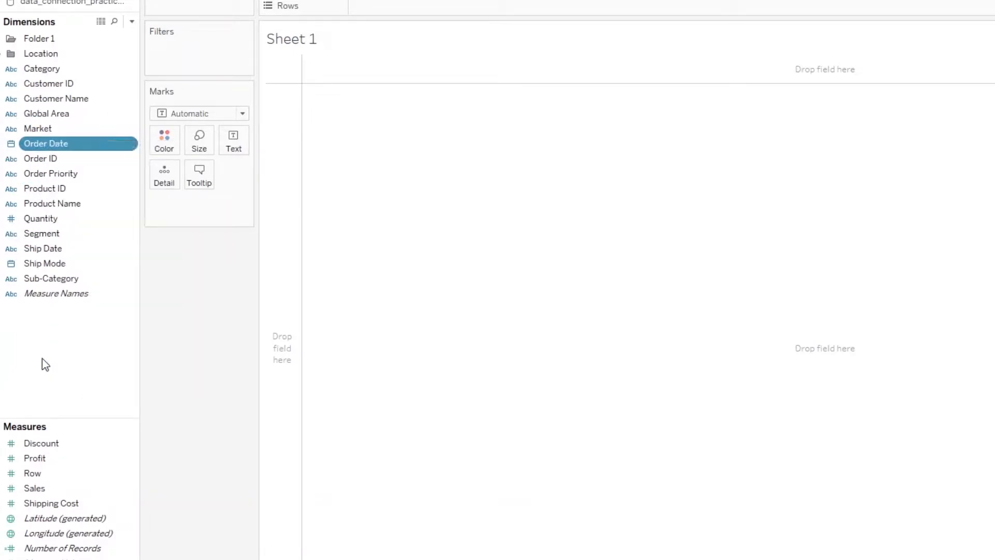
right_click(54, 239)
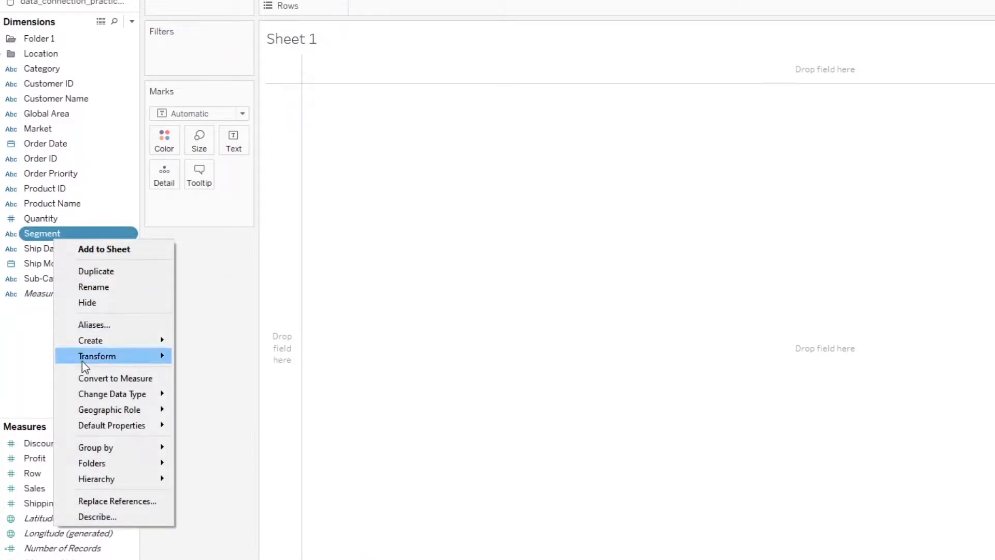
click(91, 378)
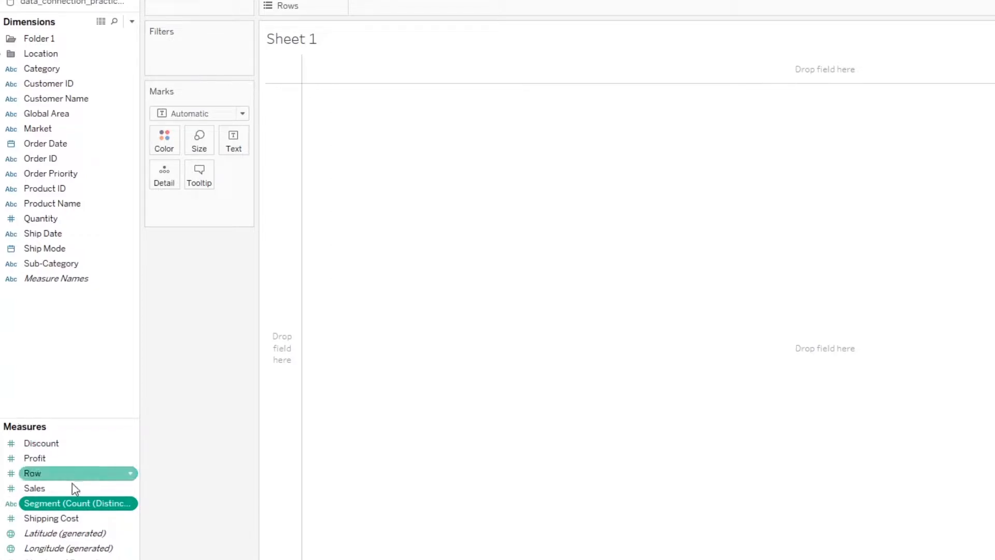
right_click(71, 503)
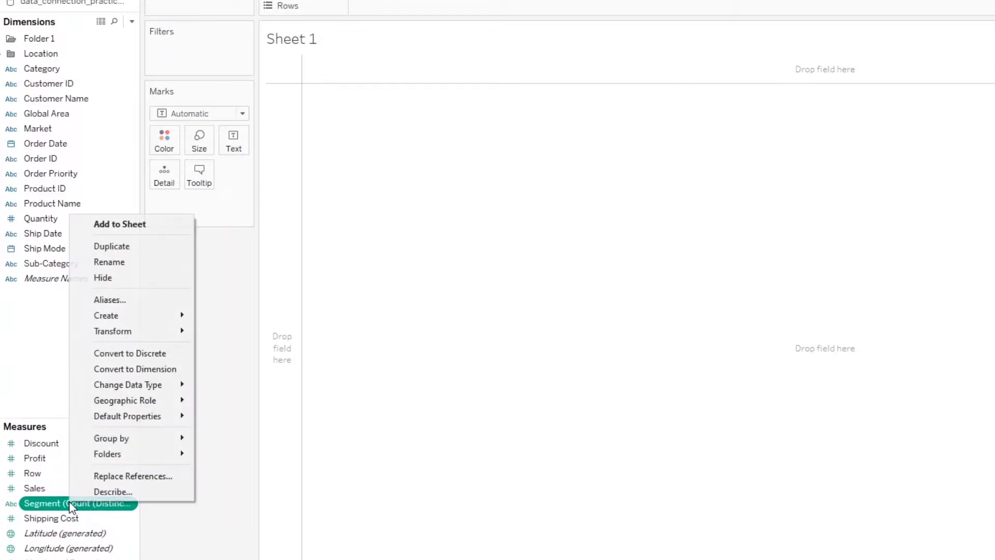
click(112, 371)
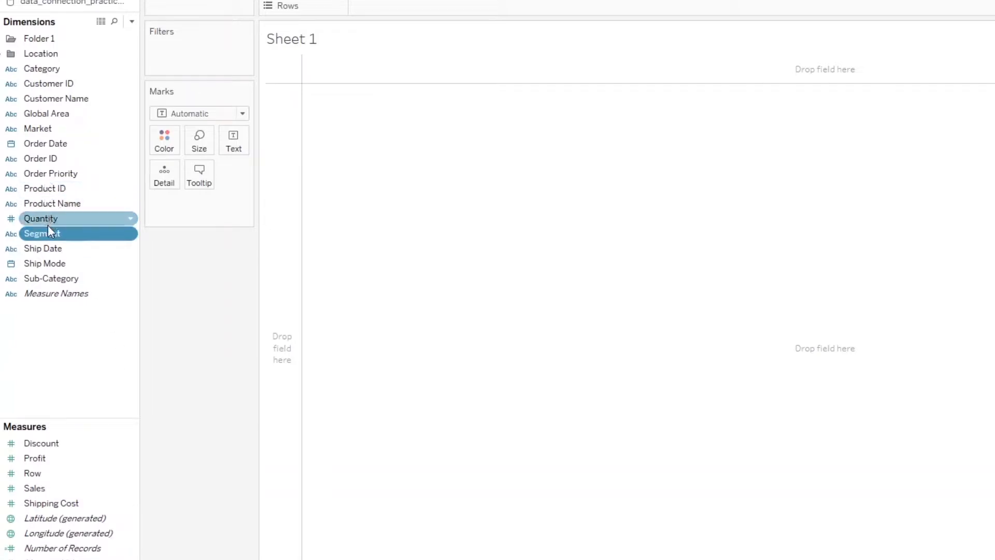
Convert the Quantity dimension back to a measure
click(70, 219)
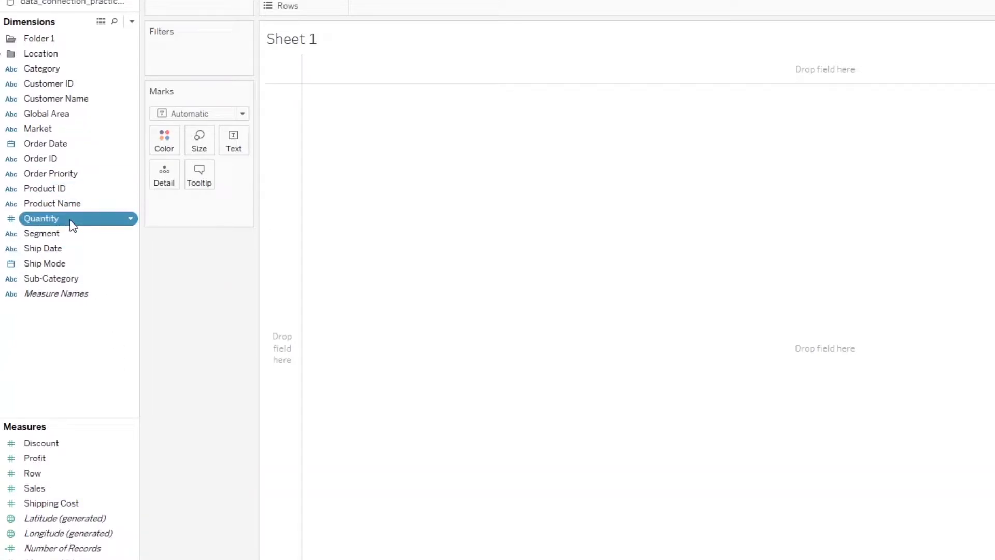
right_click(71, 221)
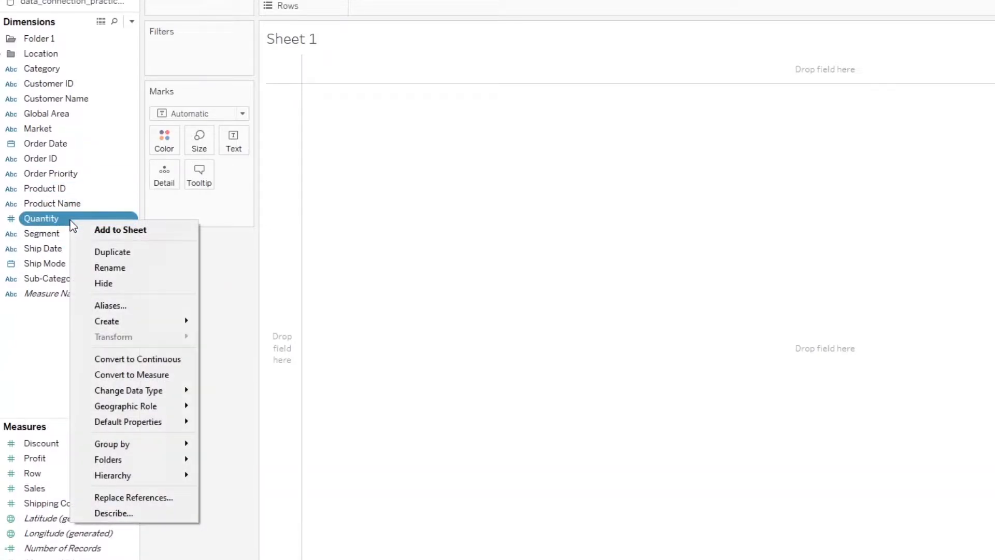
click(99, 373)
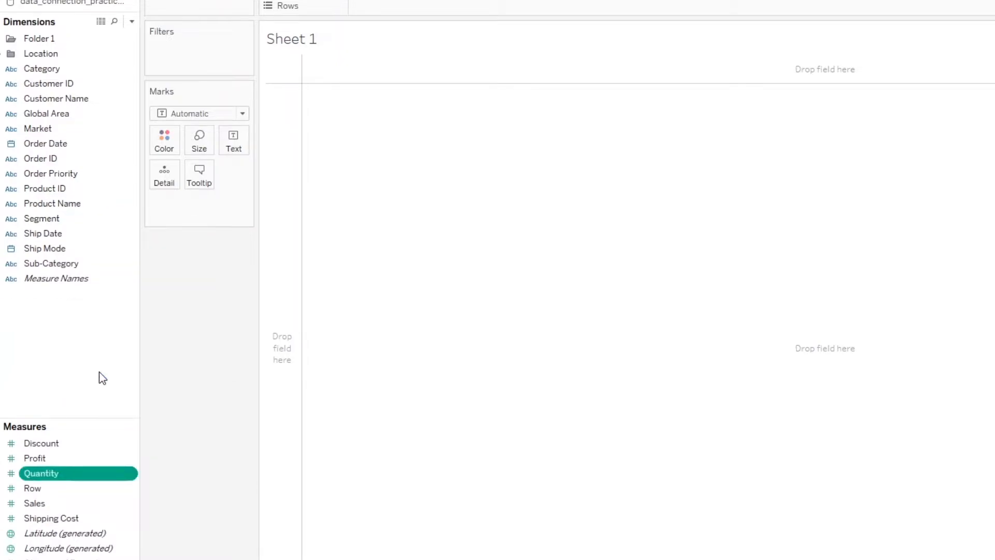
Convert the Quantity measure to discrete and return it to continuous
right_click(43, 481)
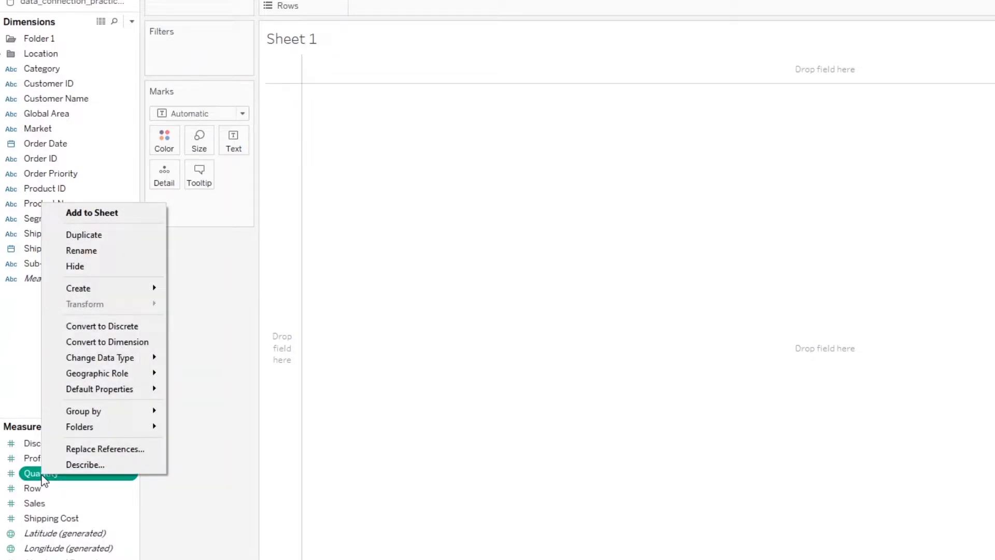
click(112, 328)
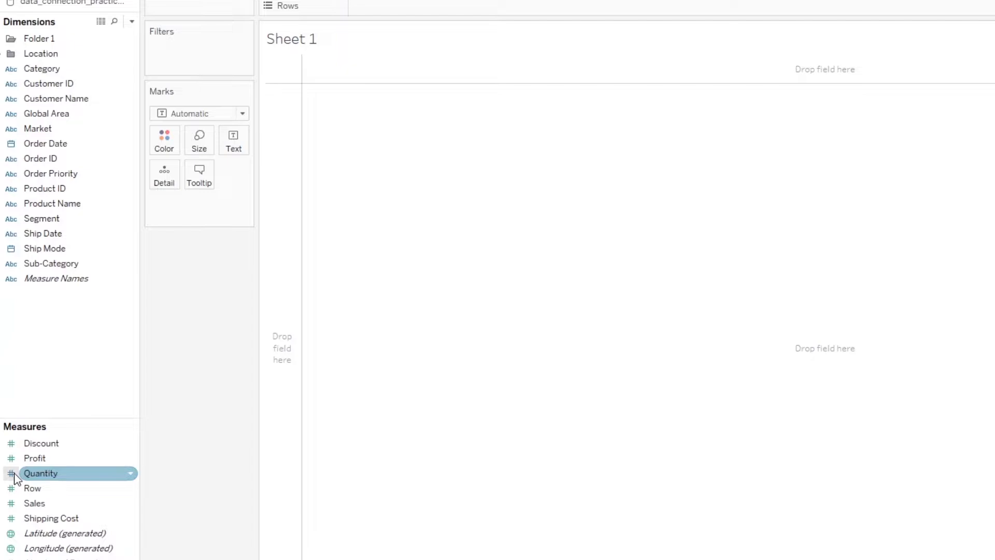
right_click(40, 474)
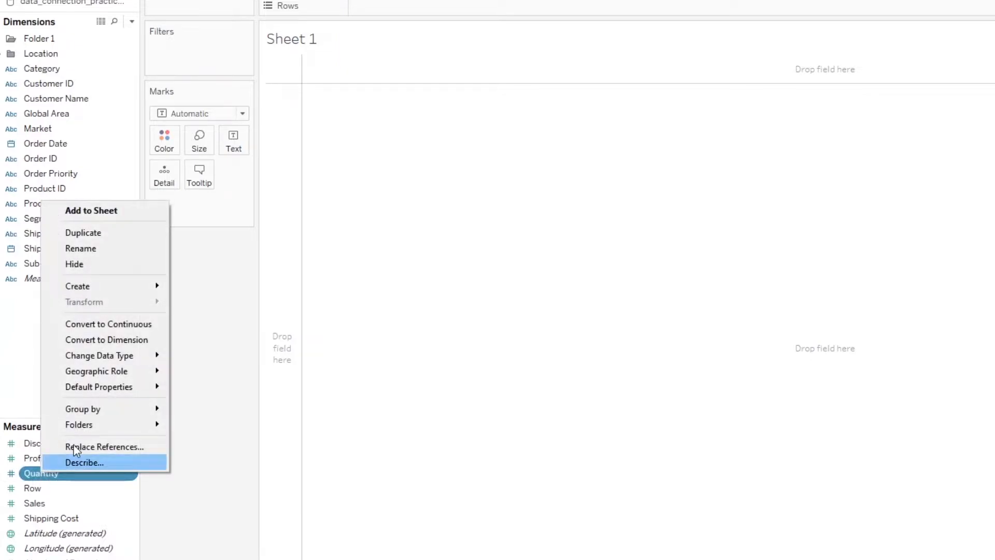
click(115, 328)
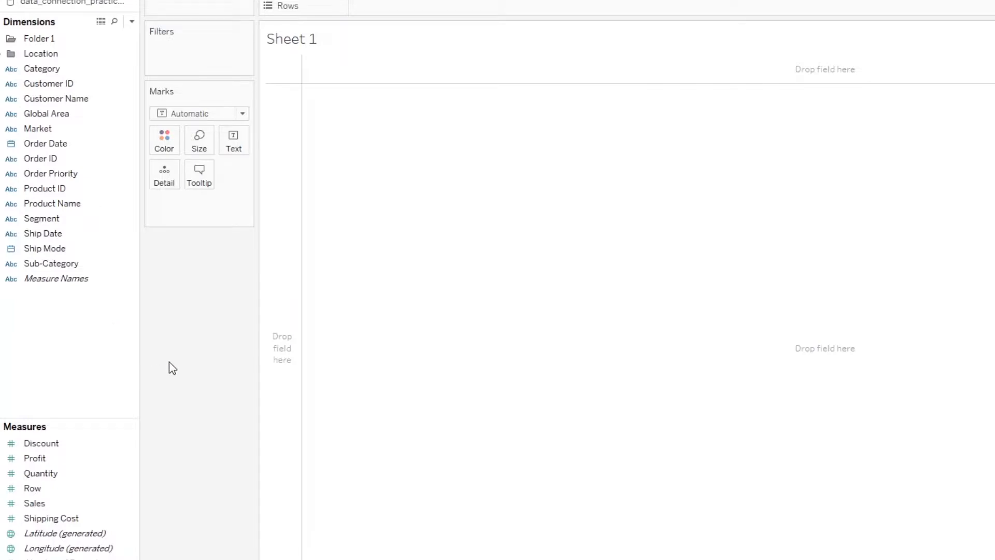
Place the Sales measure on Text in the Marks card to show its total on the sheet
click(48, 504)
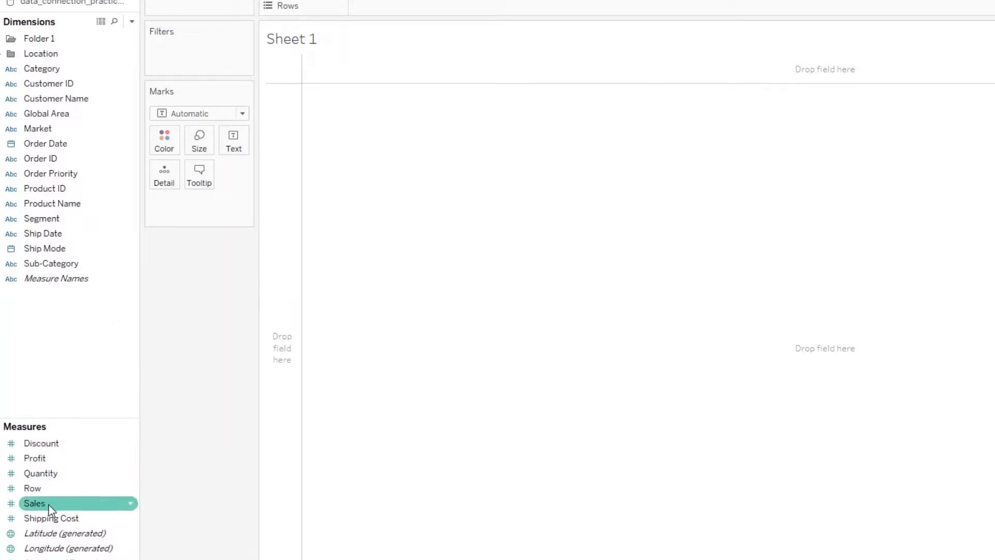
drag(50, 507, 234, 138)
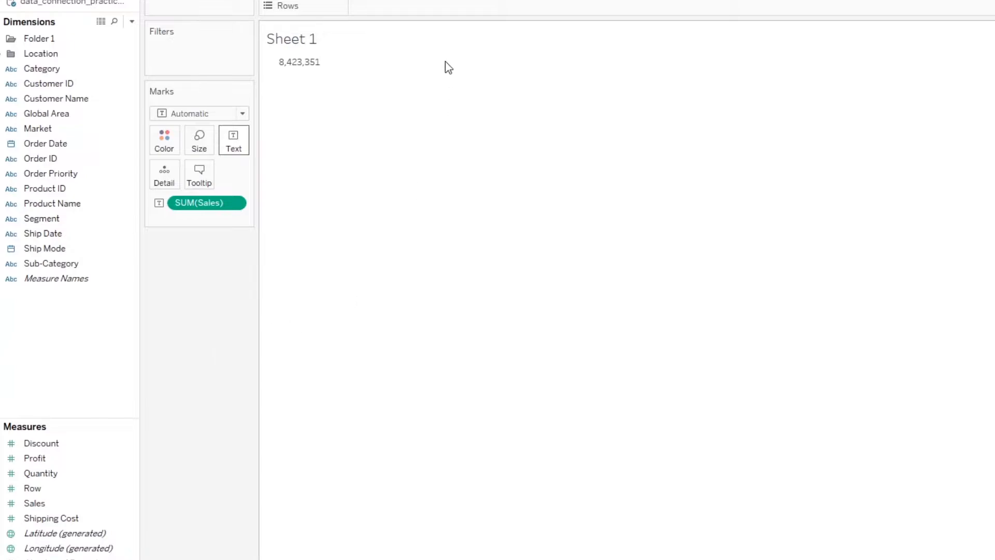
mouse_move(295, 72)
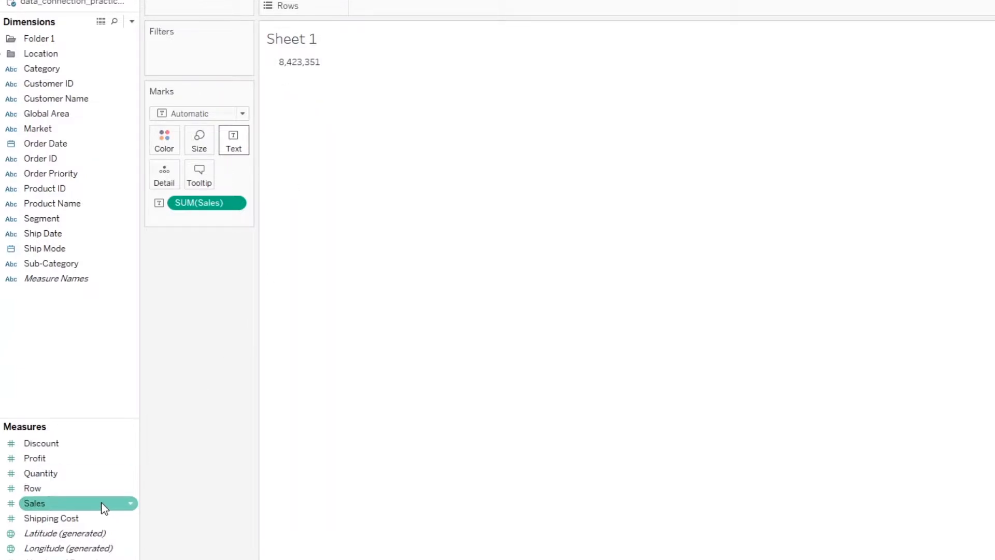
Open the default number format of the Sales measure and choose Currency (Custom)
right_click(133, 505)
click(72, 499)
right_click(72, 498)
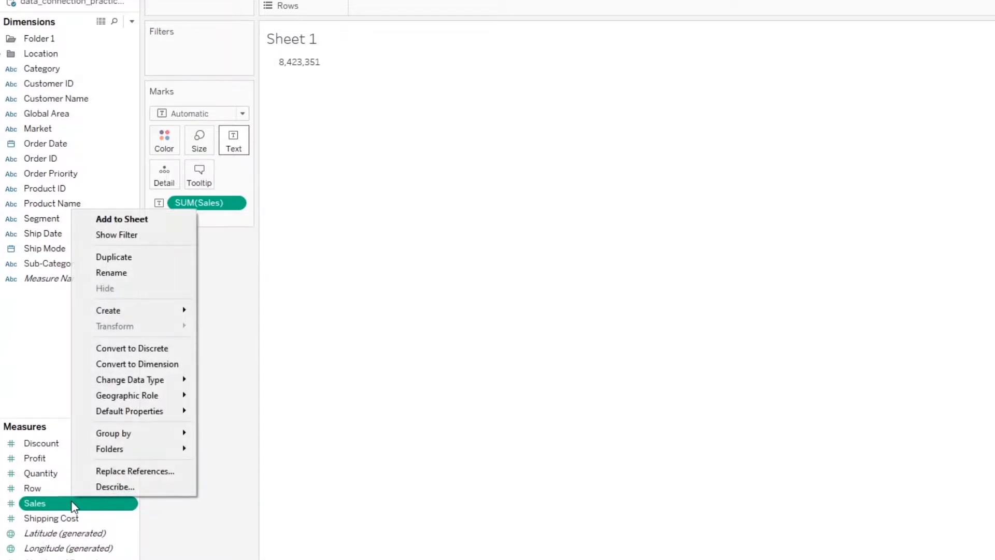
click(131, 504)
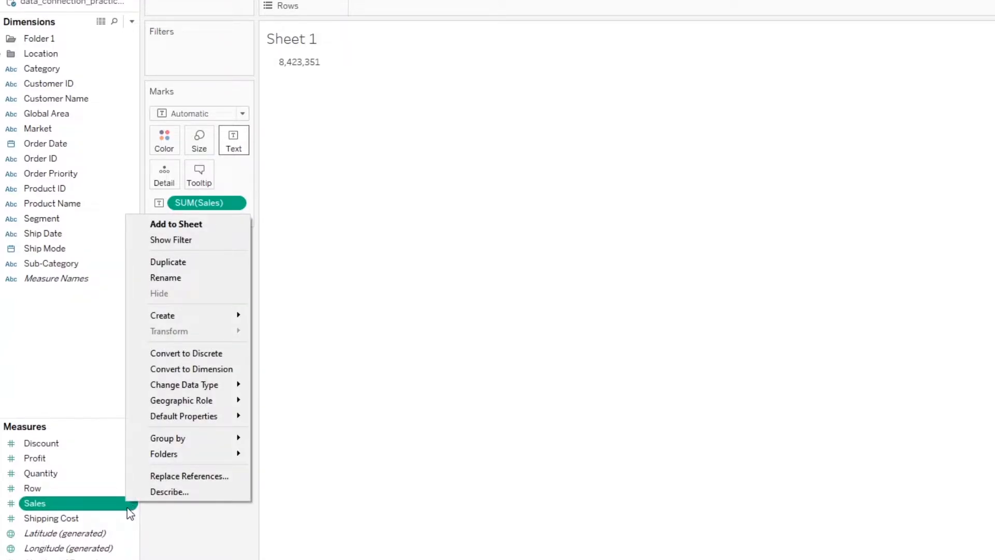
right_click(103, 505)
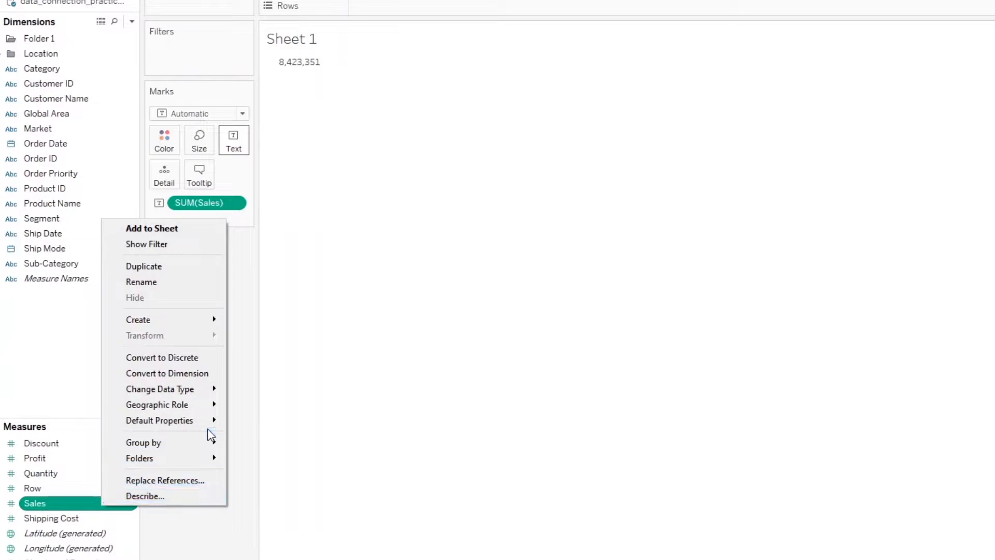
mouse_move(208, 419)
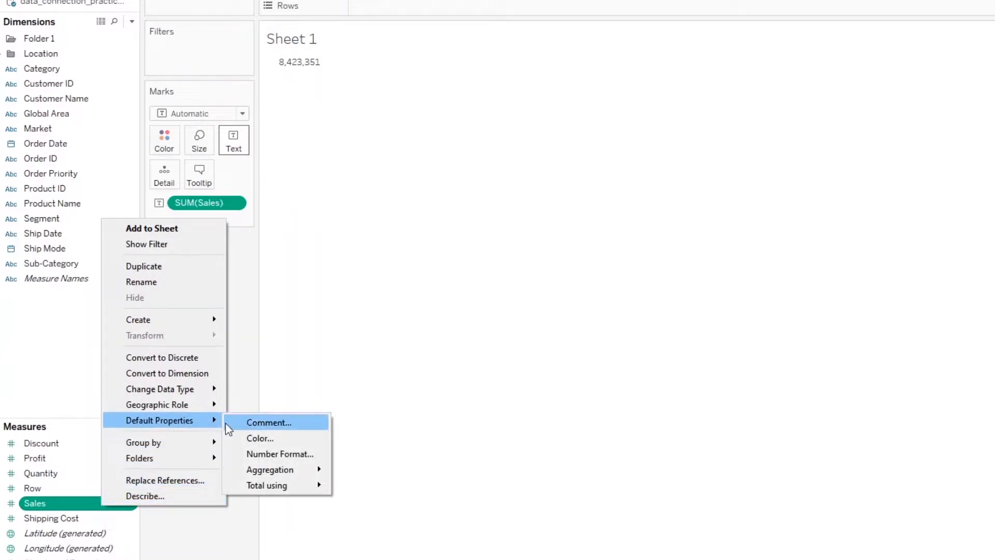
click(253, 459)
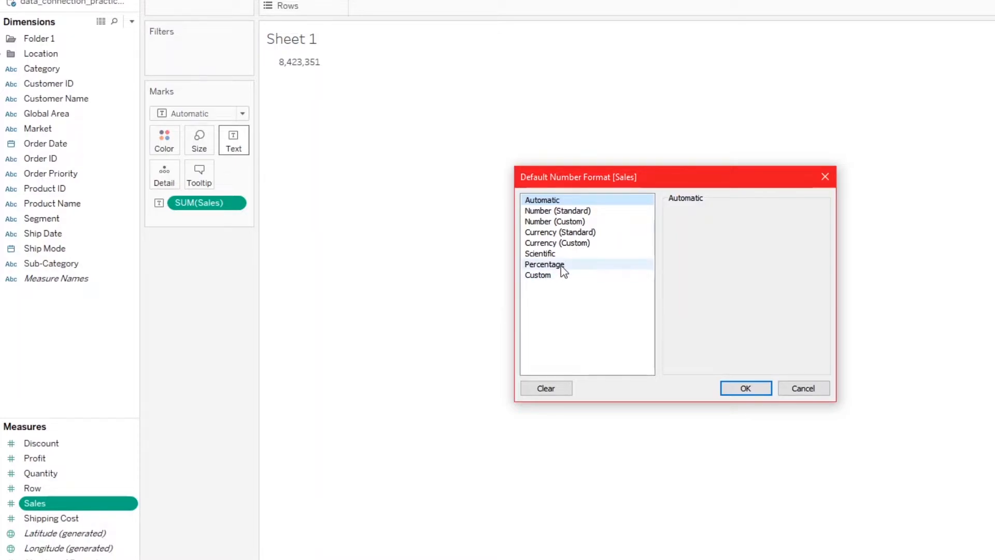
click(589, 237)
click(583, 242)
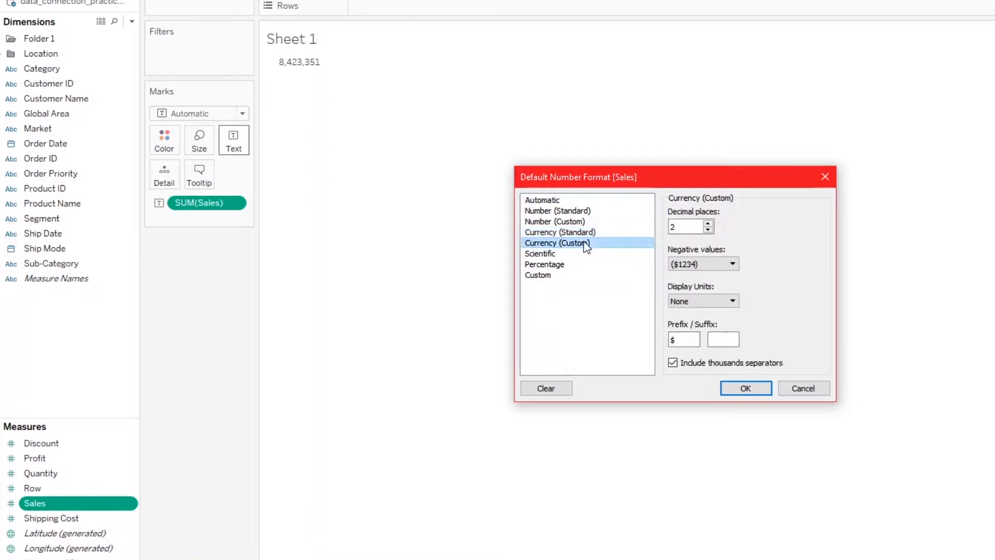
Keep two decimal places, set the display units to Thousands (K), and apply the Sales currency format
click(707, 229)
click(707, 229)
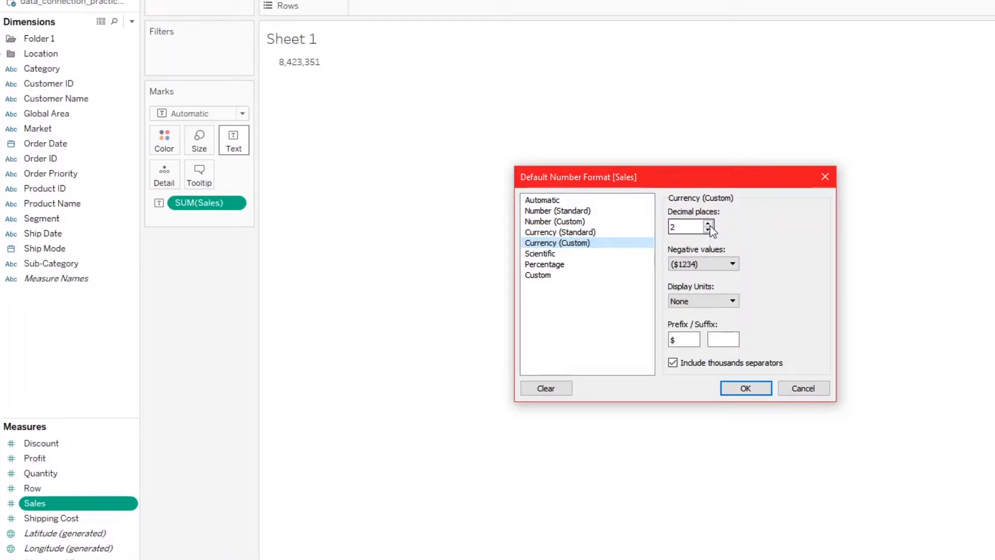
click(708, 224)
click(708, 224)
click(704, 301)
click(707, 322)
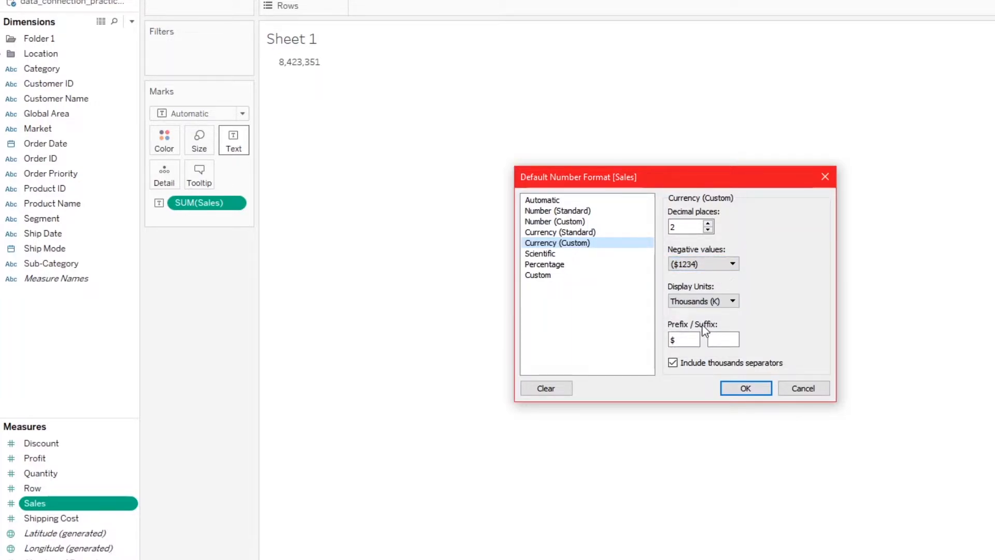
click(746, 389)
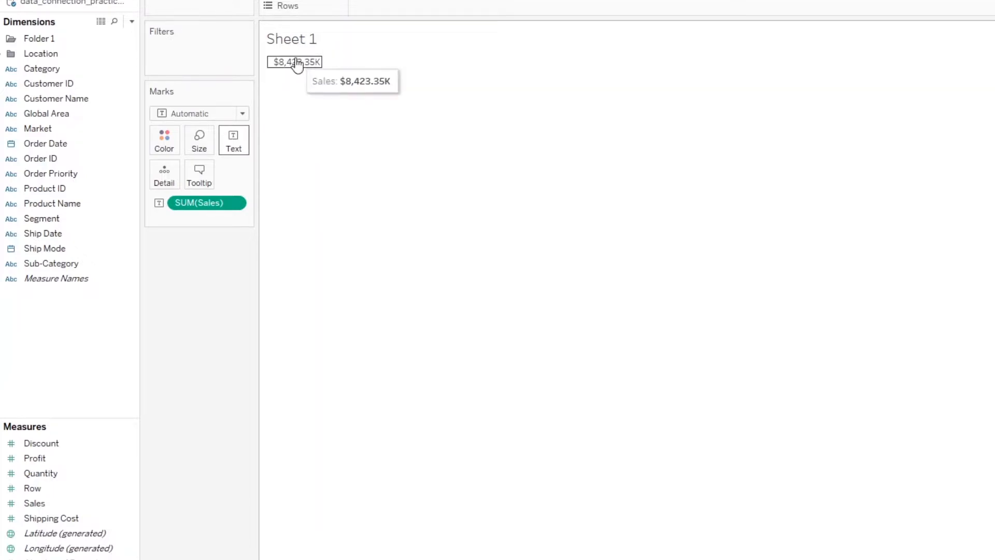
Remove the decimal places from the default currency format of the Sales measure
click(87, 489)
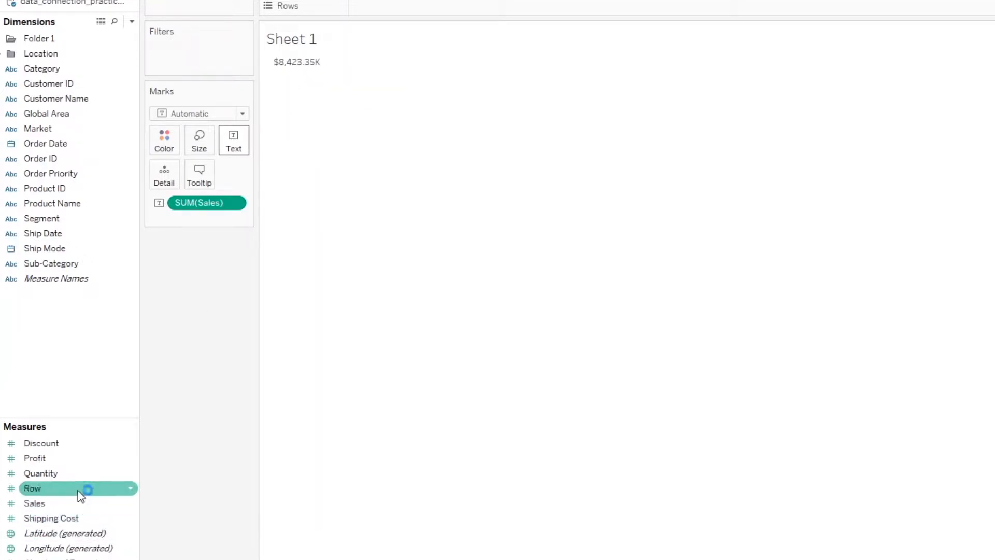
right_click(71, 502)
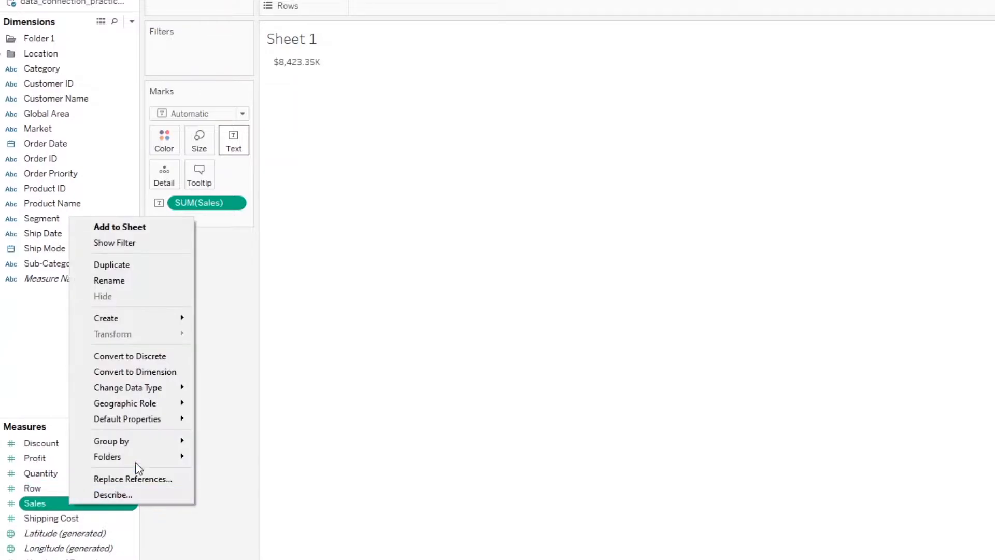
mouse_move(175, 419)
click(225, 453)
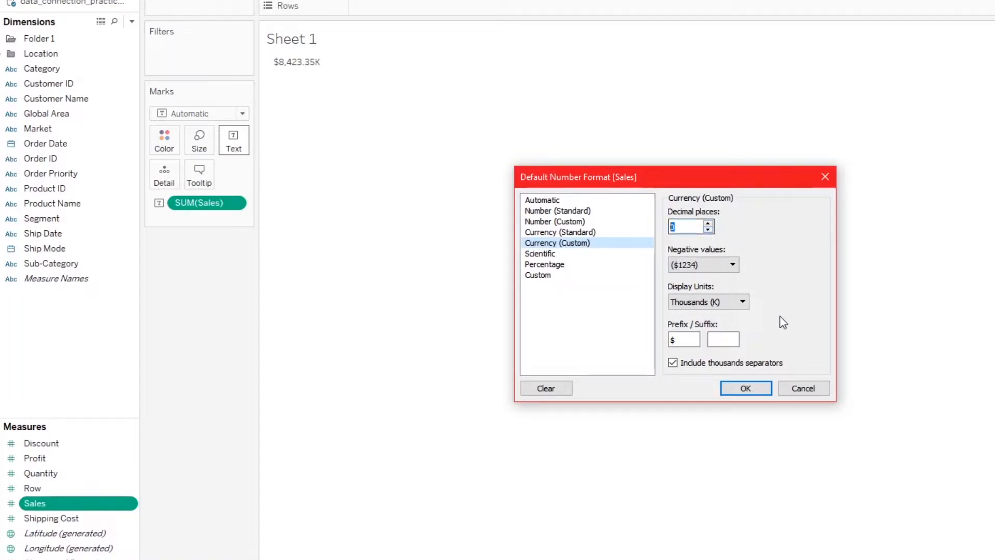
click(751, 387)
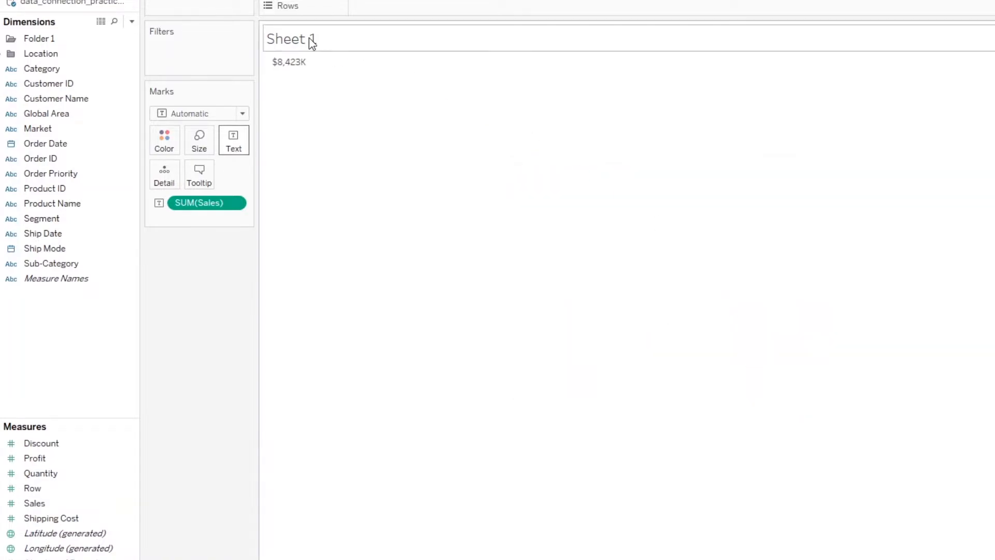
Set the default aggregation of the Sales measure to Average and place Sales on Text again in the Marks card
mouse_move(300, 67)
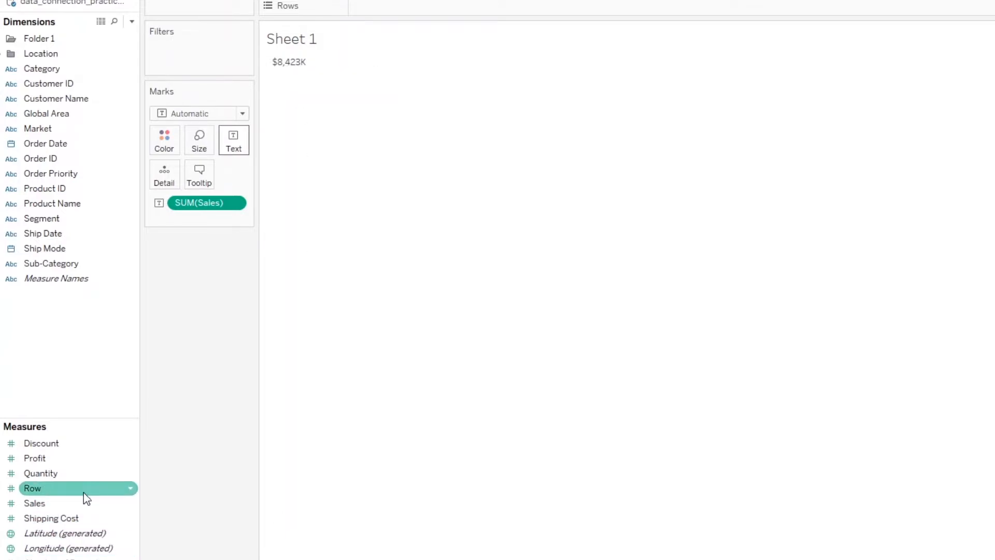
right_click(73, 502)
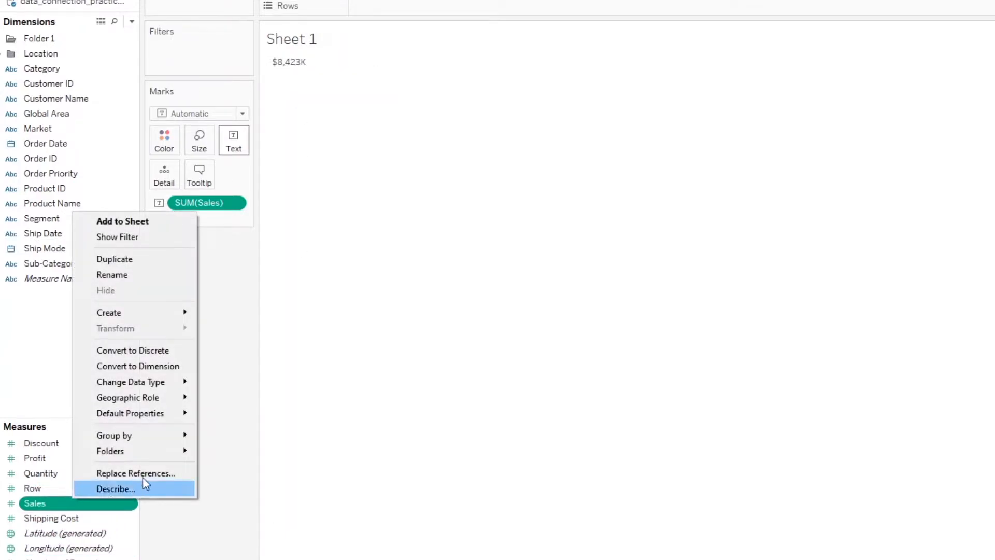
mouse_move(155, 418)
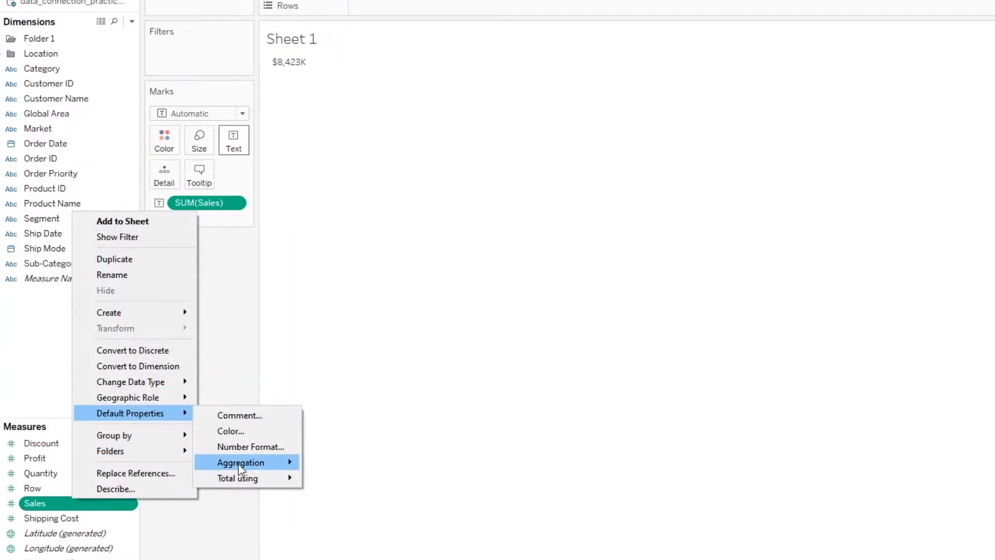
mouse_move(240, 469)
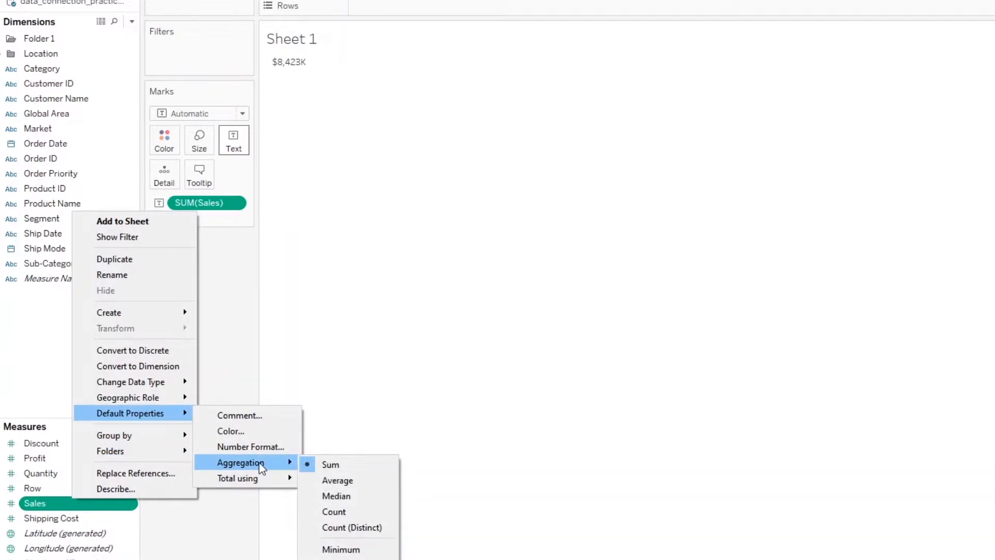
click(334, 481)
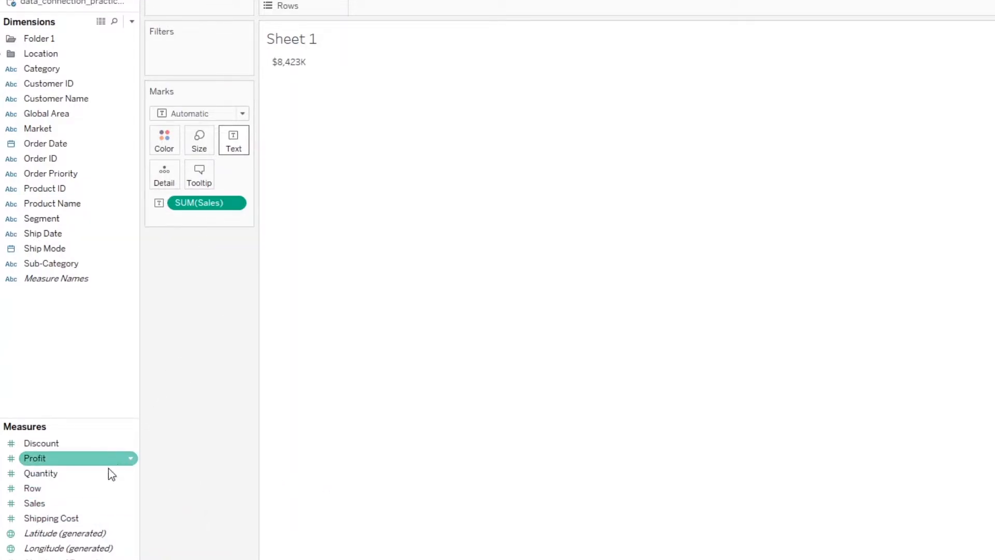
drag(210, 196, 94, 387)
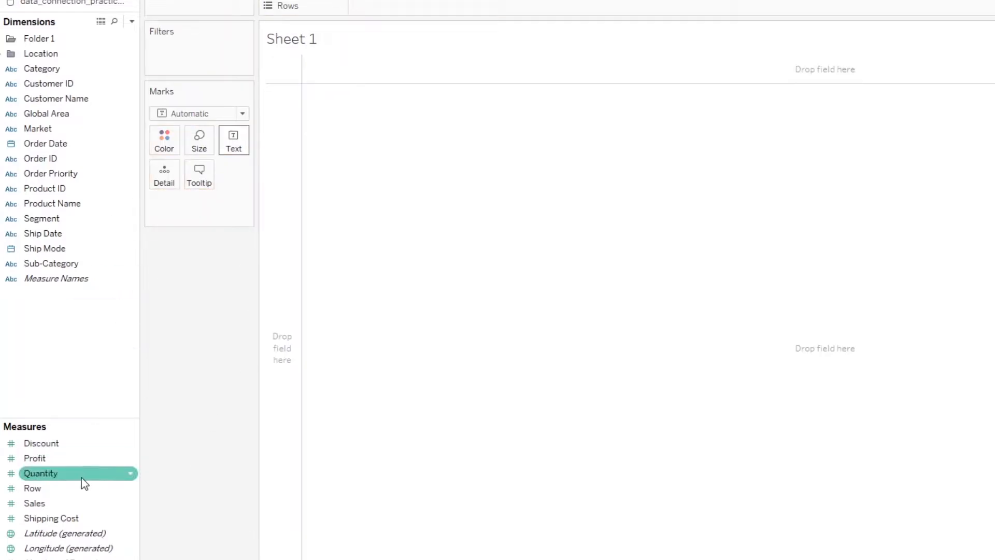
drag(49, 504, 240, 143)
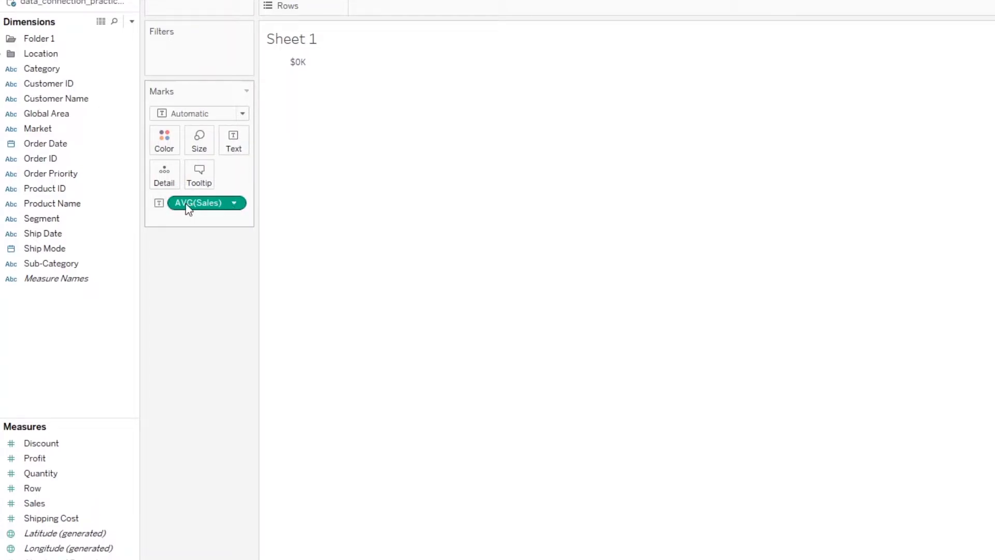
Set the default aggregation of the Sales measure to Sum and replace the AVG(Sales) text mark with Sales
right_click(77, 505)
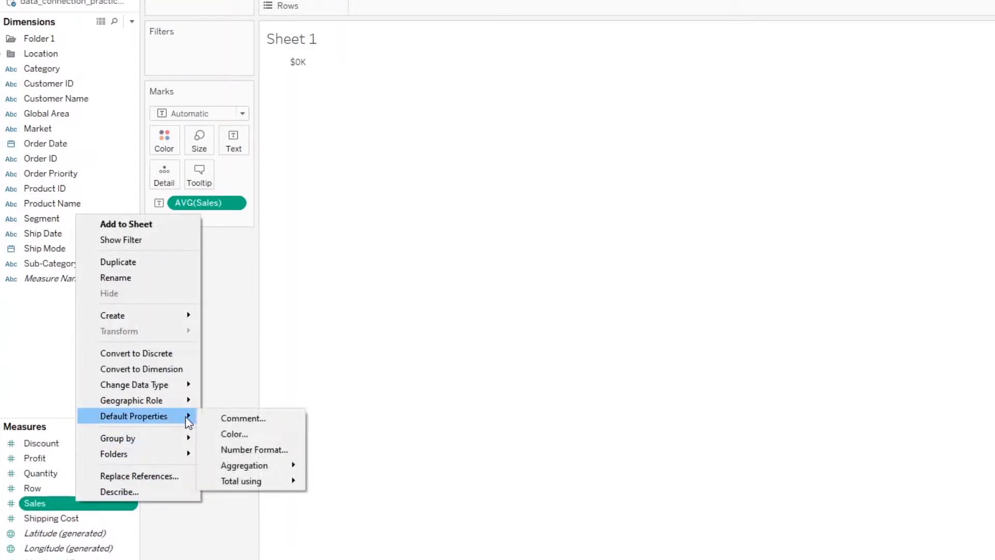
mouse_move(229, 469)
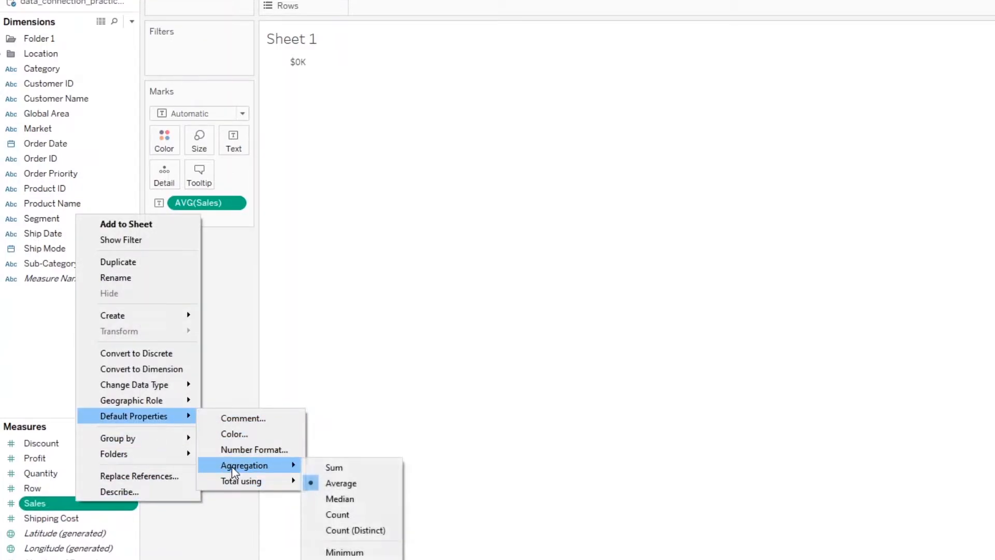
click(349, 466)
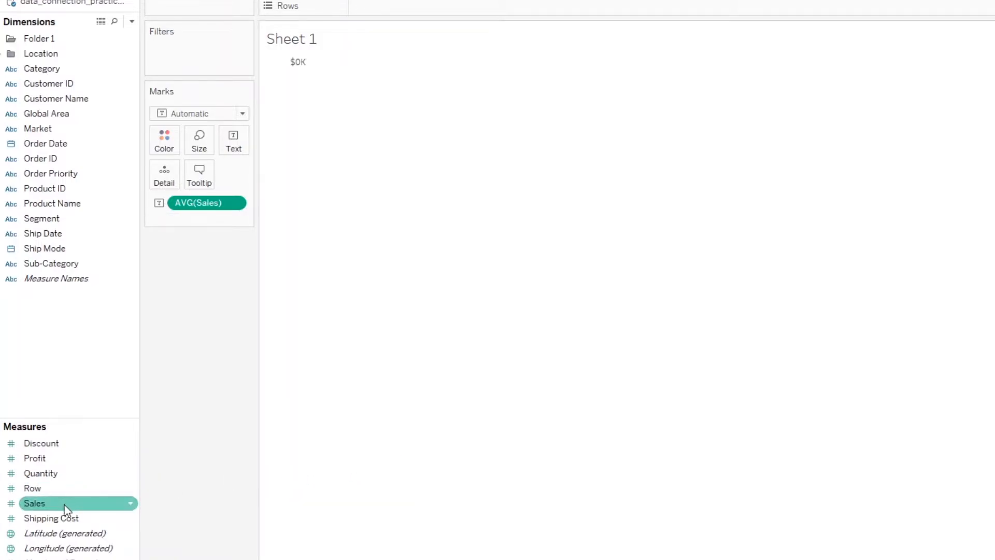
drag(66, 509, 239, 133)
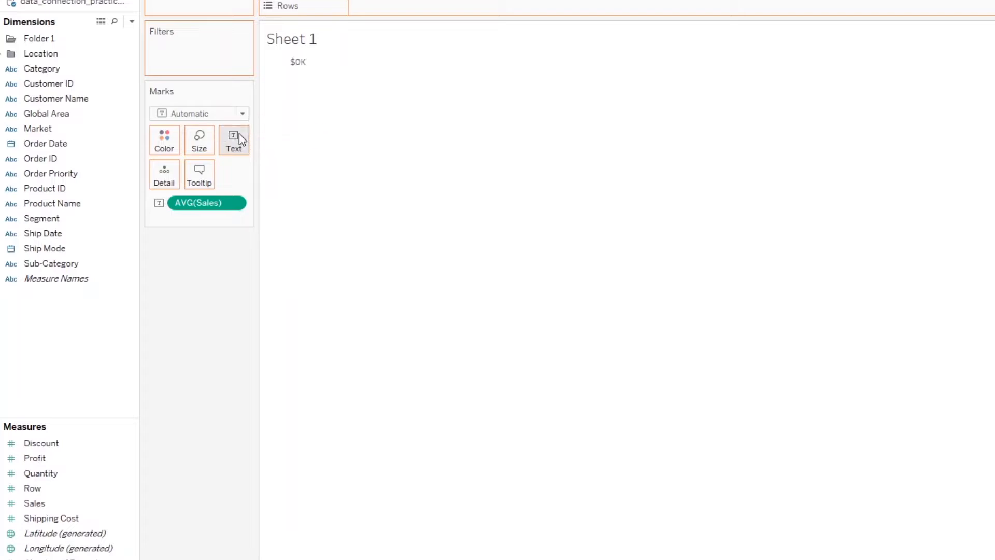
drag(201, 204, 102, 306)
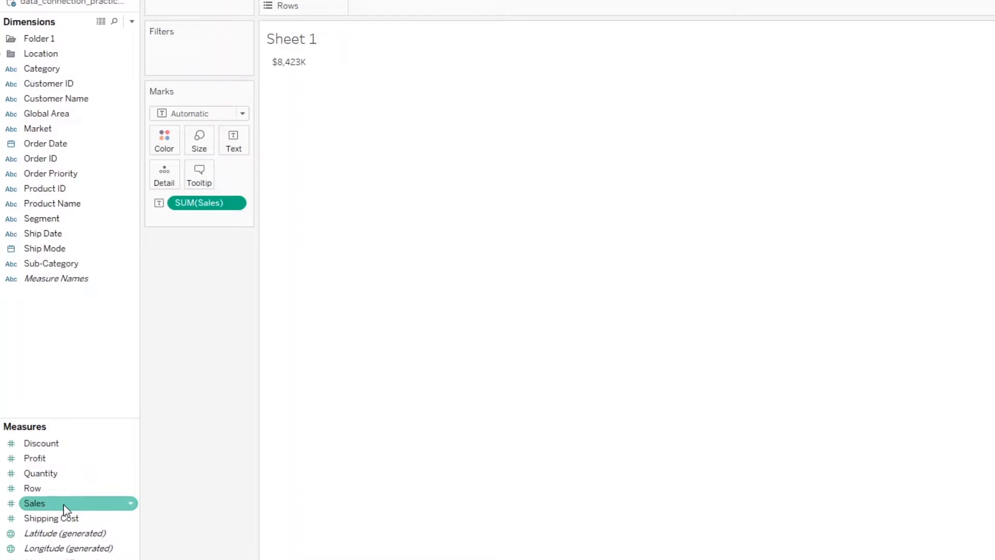
click(28, 559)
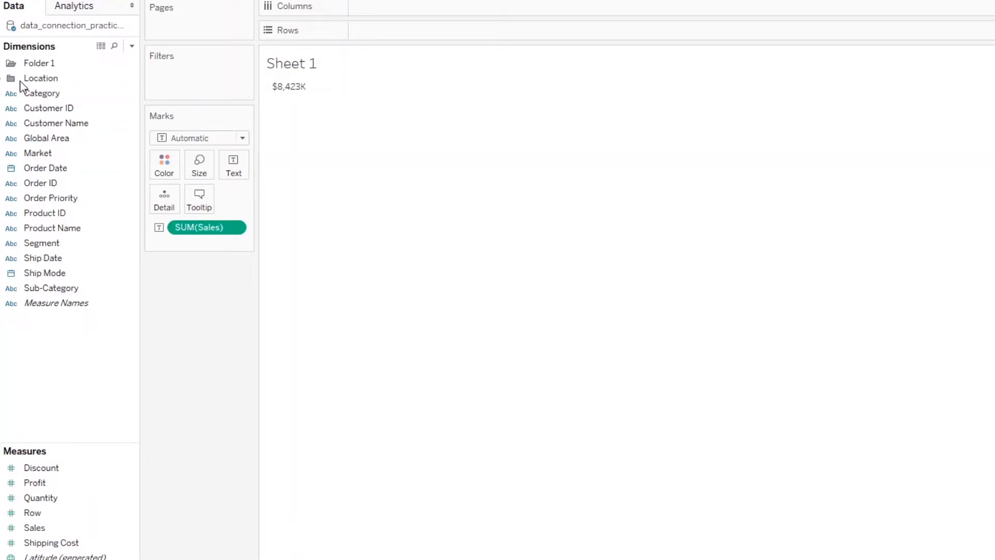
click(25, 112)
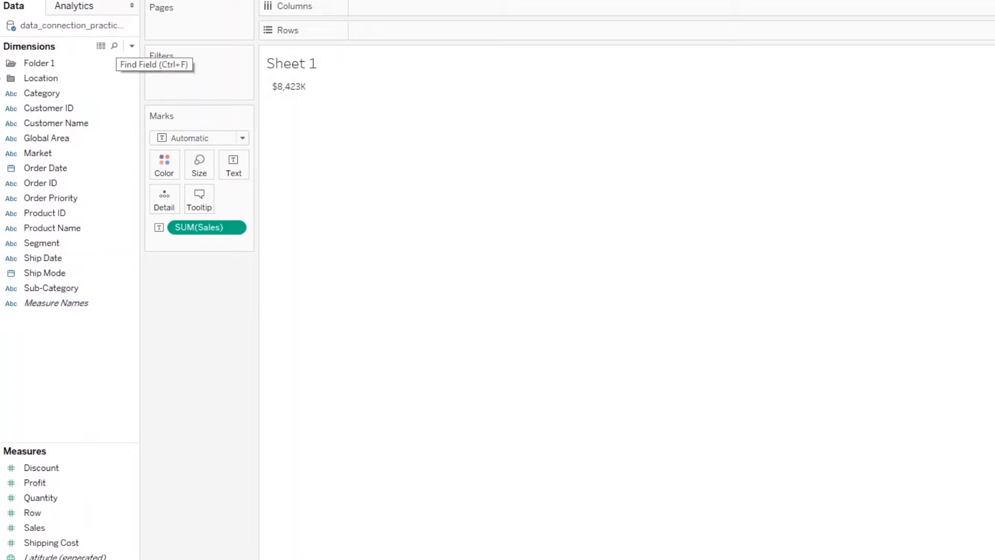
Add the data source to the saved data sources as data_connection_practice_5AMn1Hd.tds in the offered folder
click(30, 0)
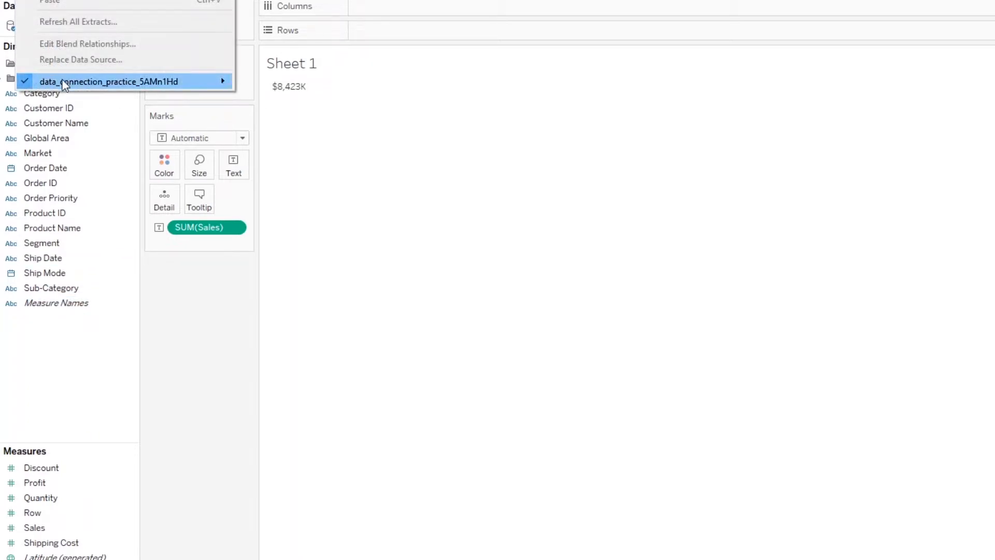
mouse_move(63, 82)
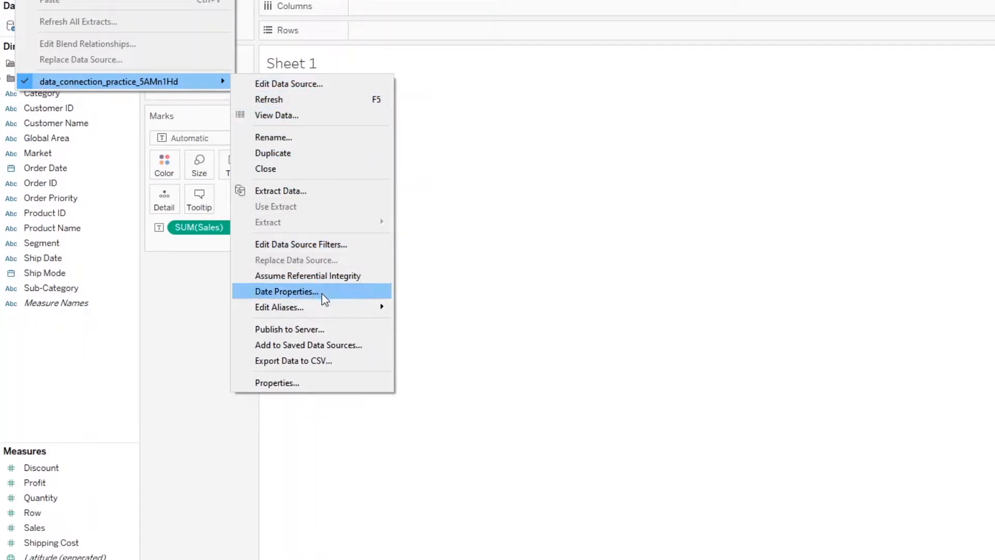
click(320, 351)
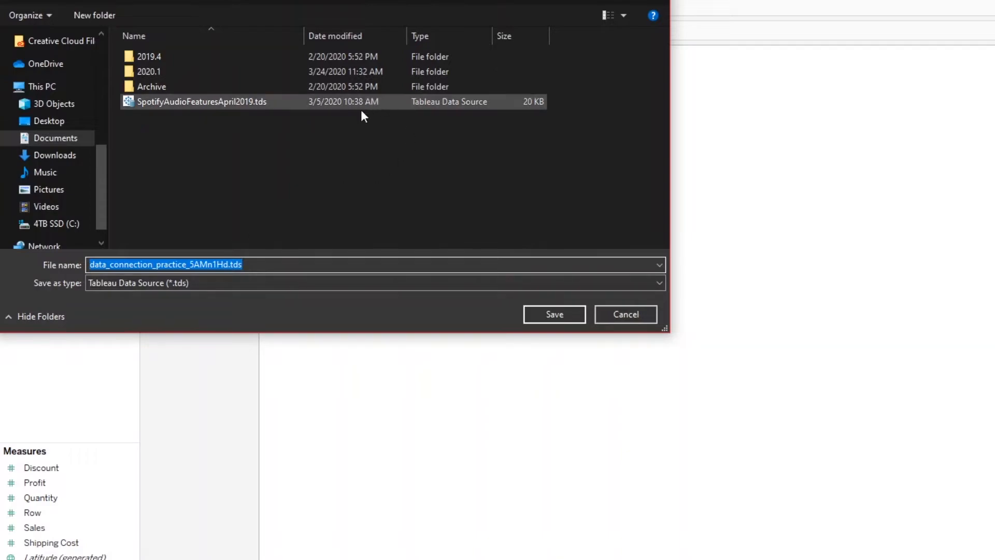
click(547, 312)
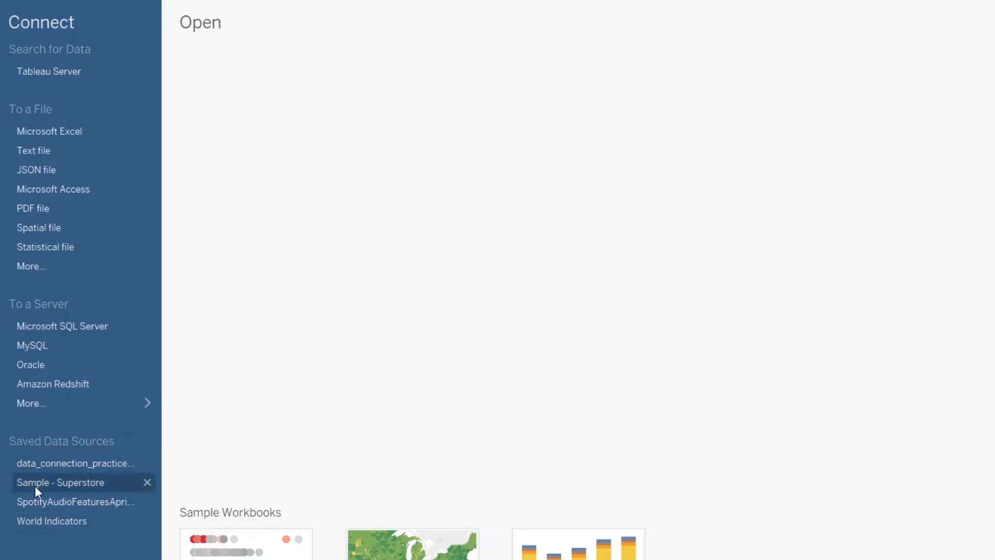
Connect to the saved data_connection_practice data source and rename the added copy "saved source"
click(54, 465)
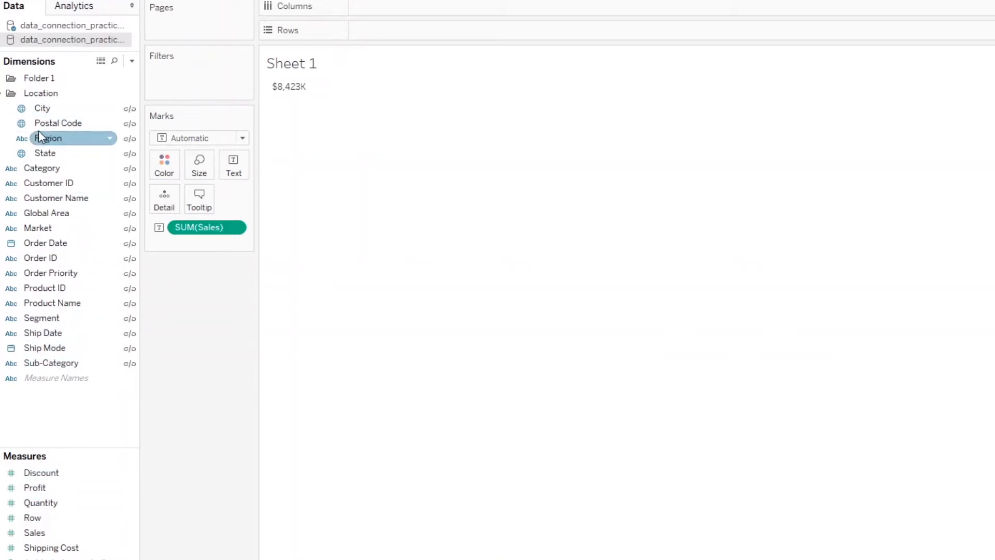
right_click(61, 42)
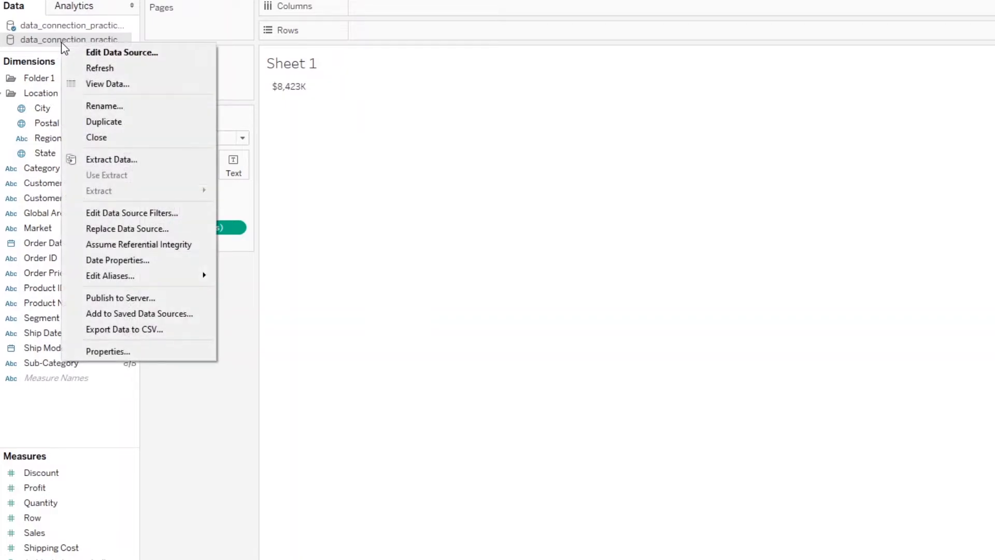
click(97, 106)
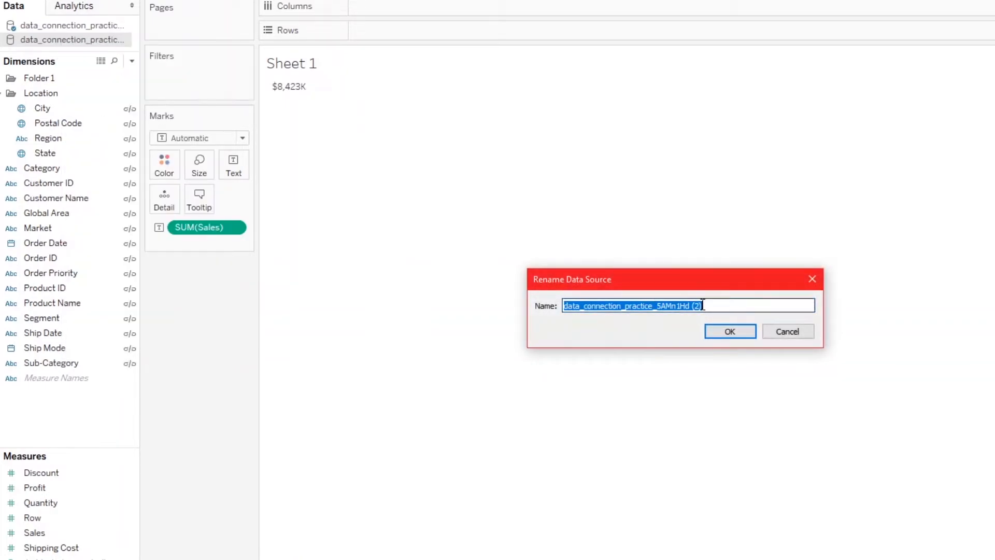
drag(703, 306, 557, 311)
text(se)
key(BackSpace)
key(BackSpace)
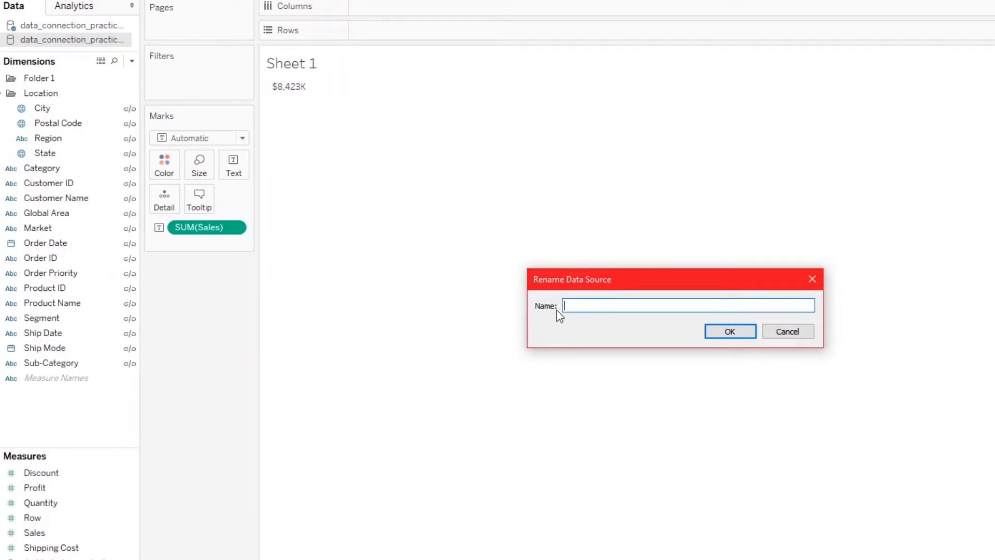
text(saved source)
click(721, 334)
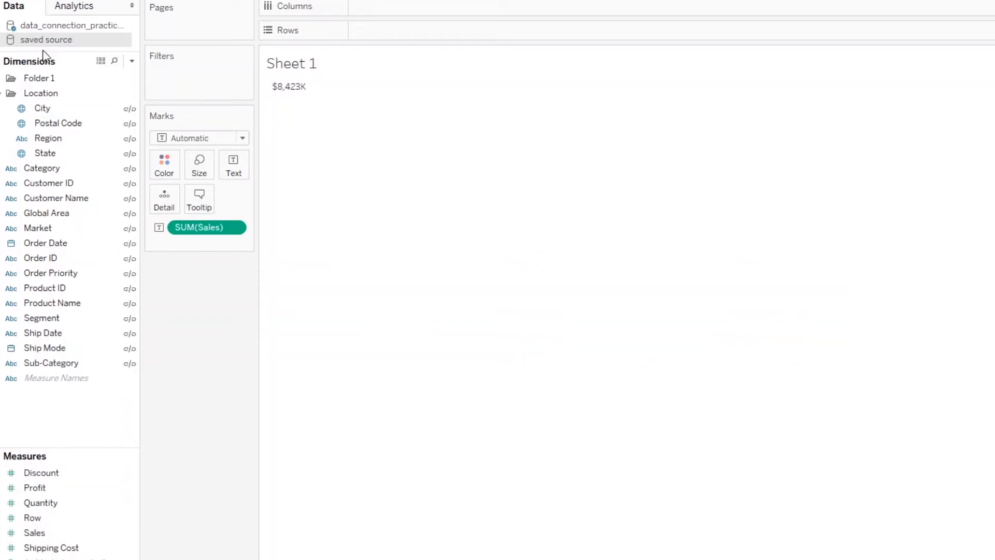
Compare the folders and fields of the original data source with those of saved source
click(64, 26)
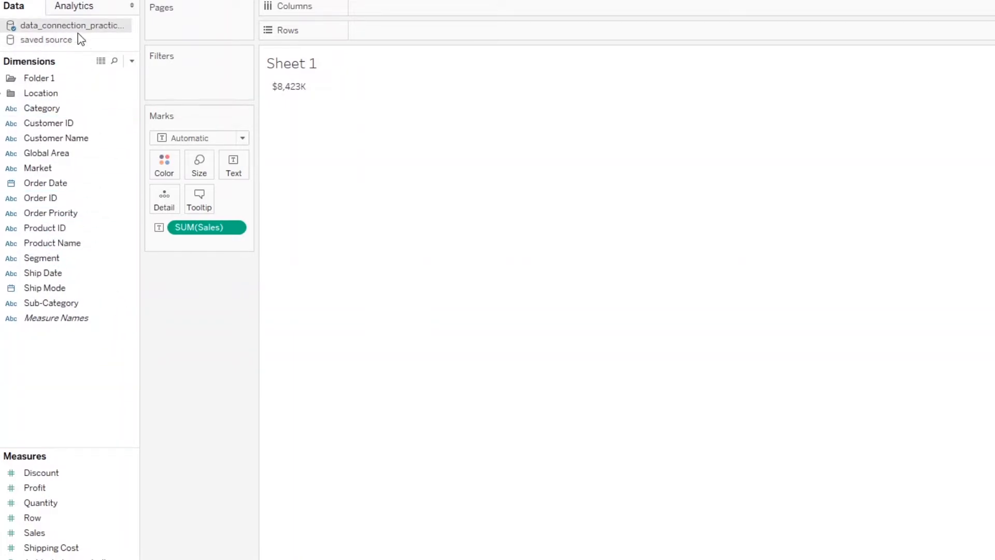
click(44, 41)
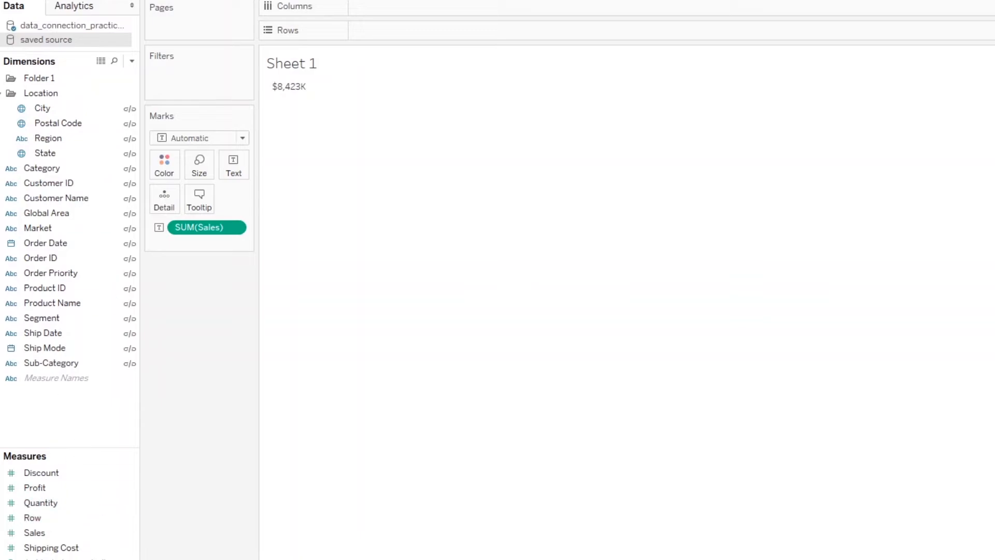
click(50, 26)
click(37, 40)
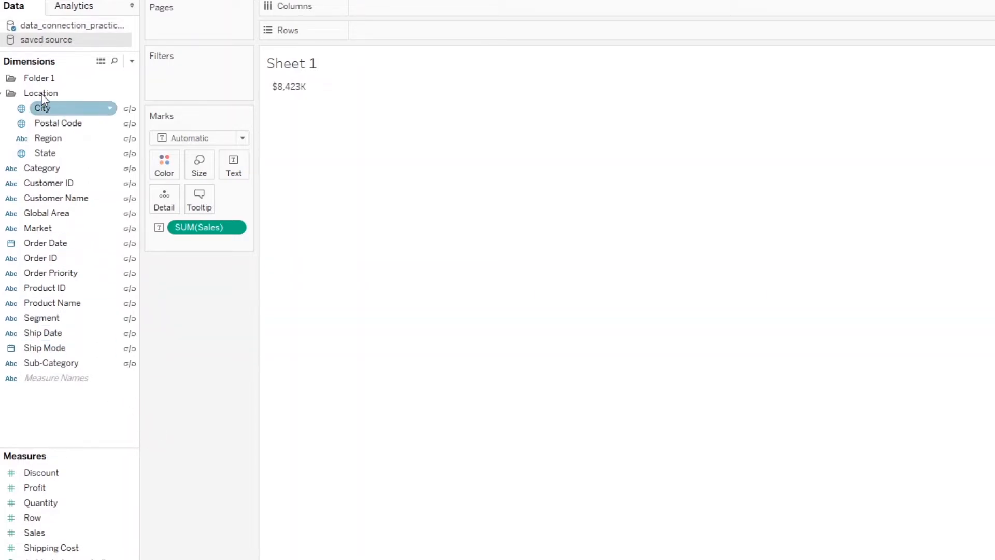
click(61, 27)
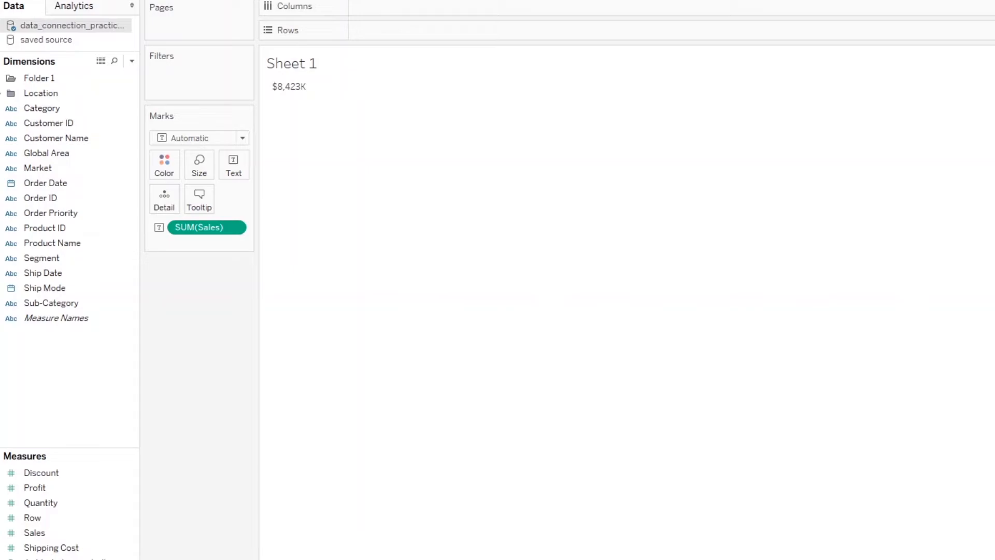
Open Publish to Server for the original data source, view the Tableau Online sign-in form, and cancel it
key(alt+d)
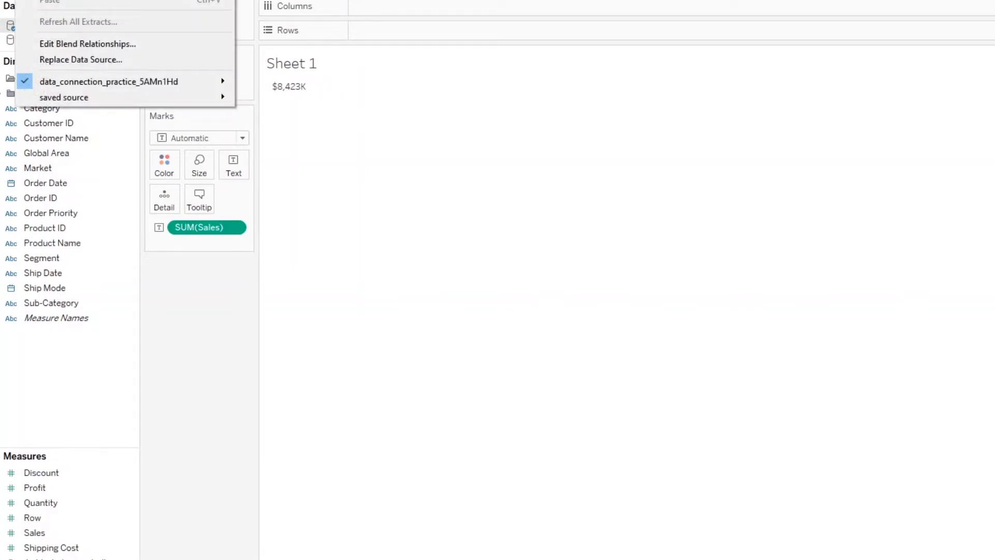
mouse_move(76, 100)
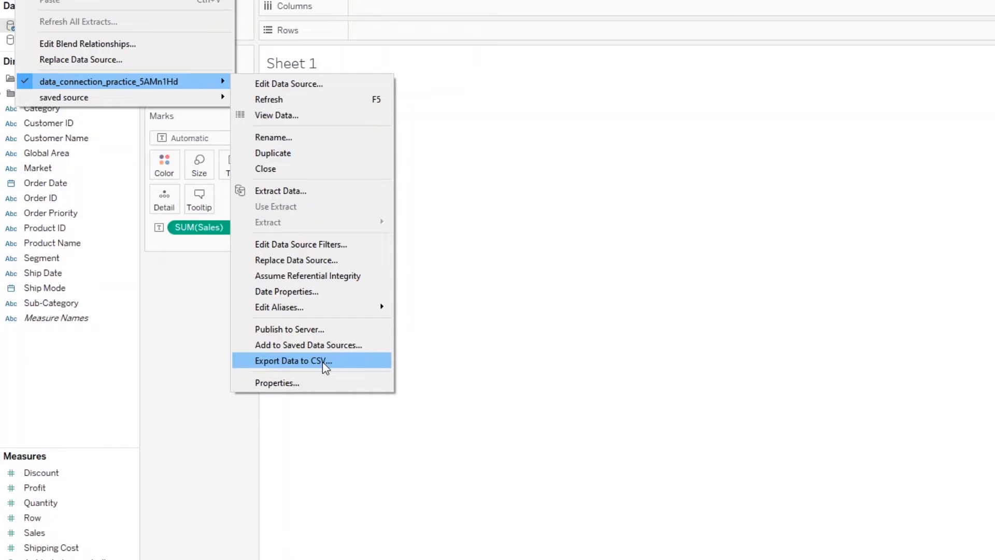
click(303, 333)
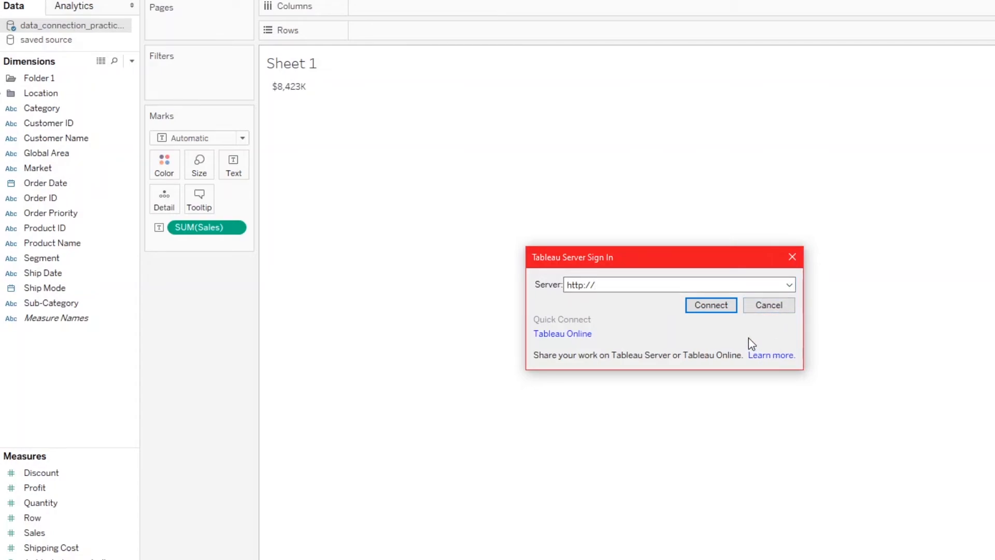
click(584, 334)
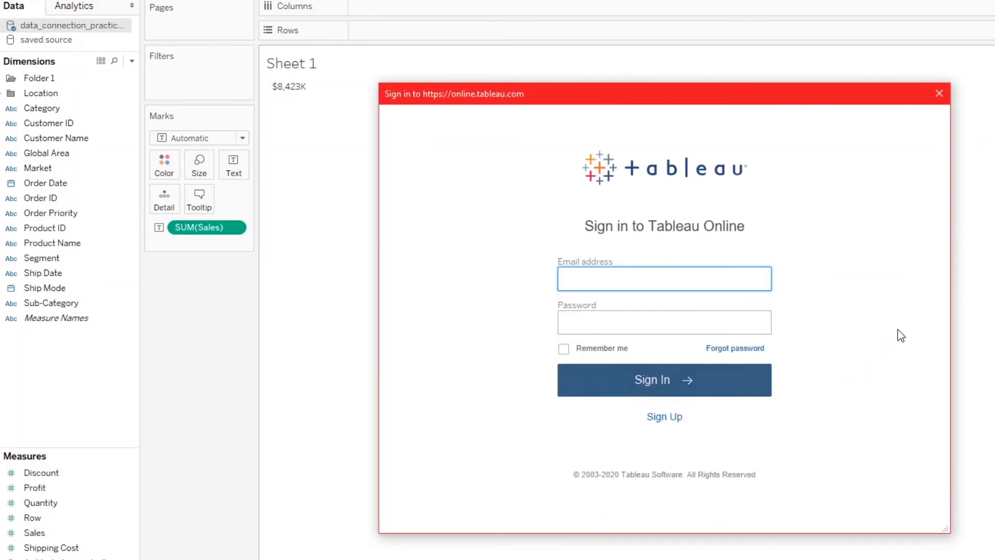
click(939, 93)
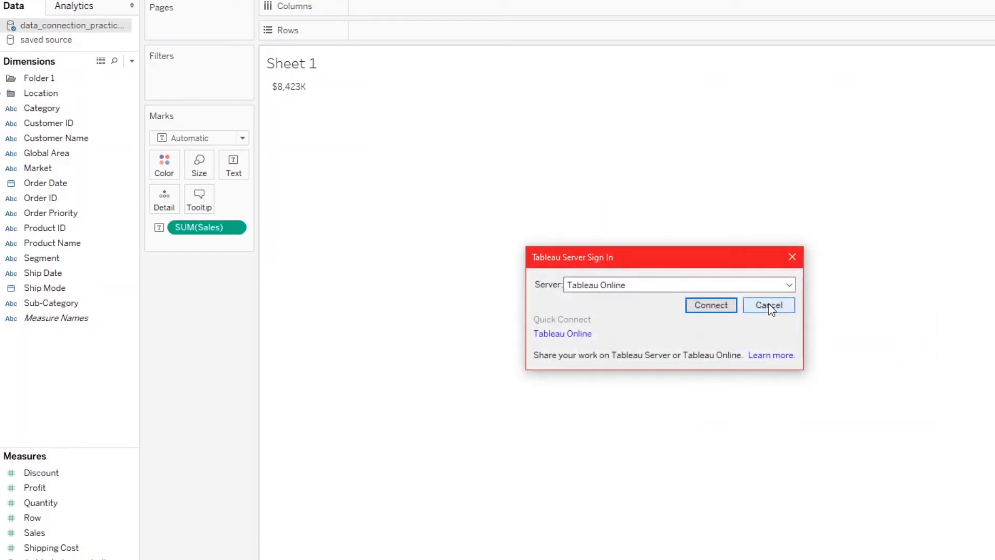
click(771, 309)
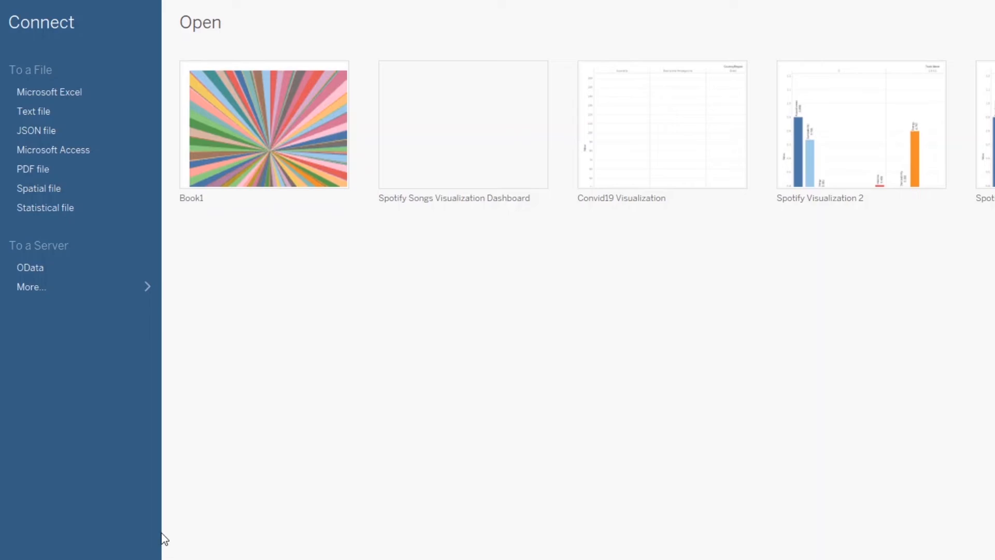
Connect to the data_connection_practice_5AMn1Hd Excel file and export its Orders data source to CSV under the offered name
click(70, 91)
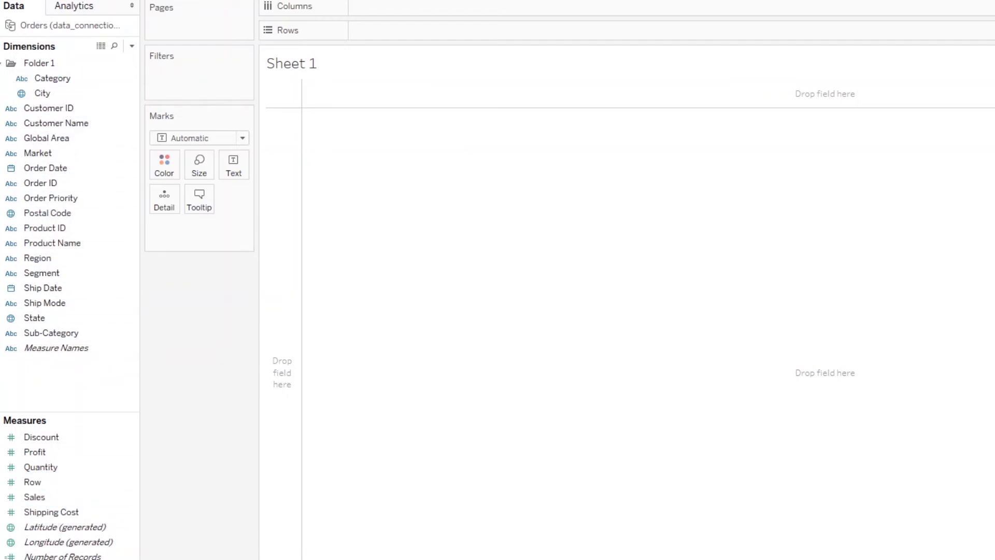
key(alt+d)
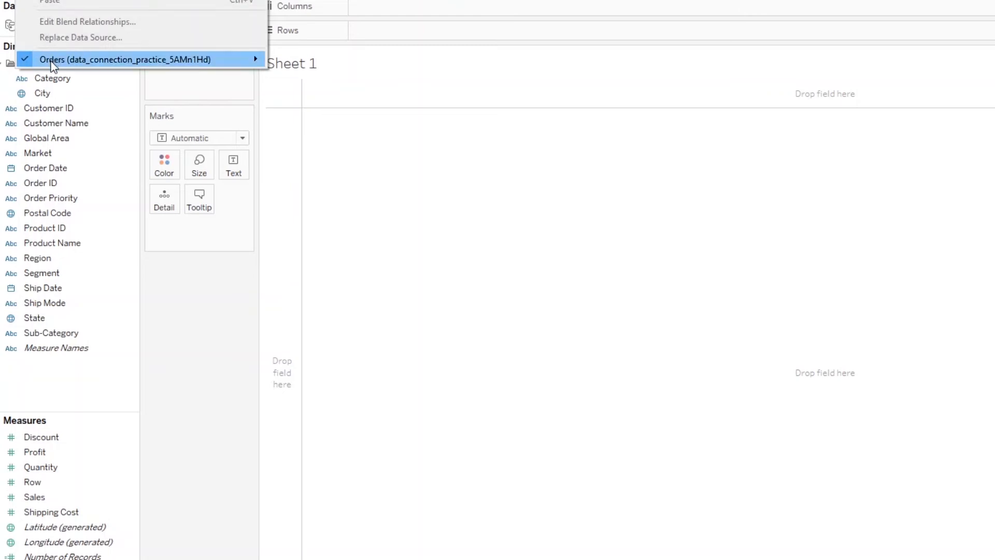
mouse_move(73, 62)
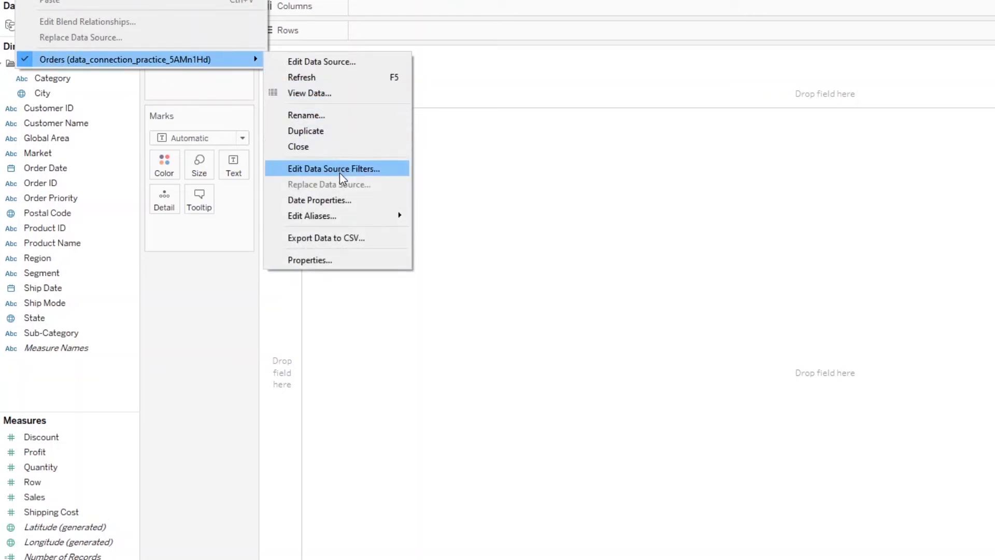
mouse_move(350, 223)
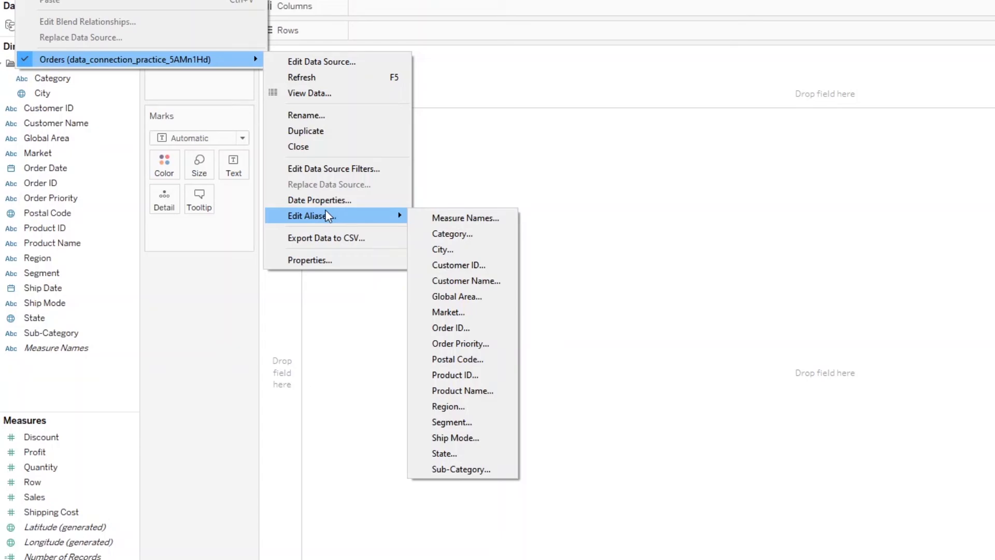
click(326, 243)
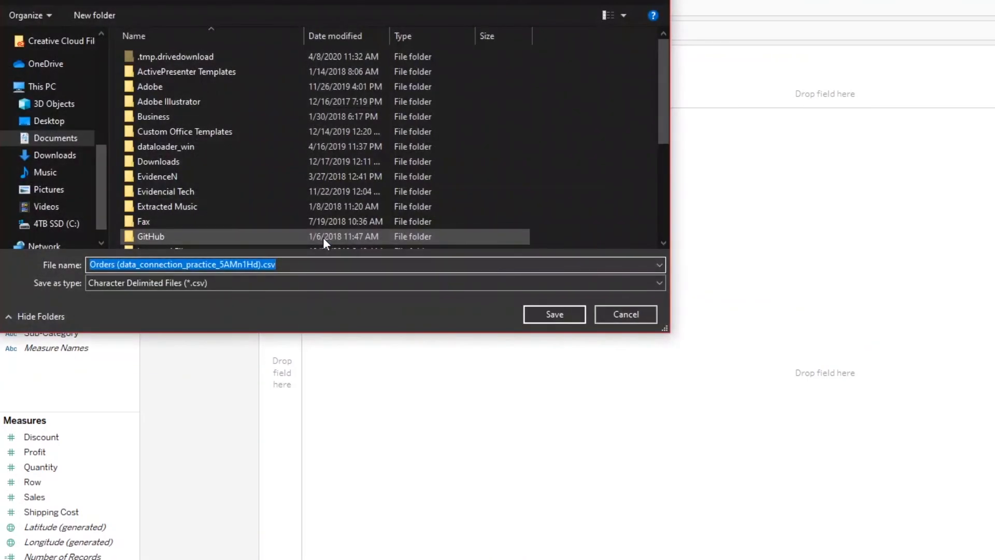
click(536, 314)
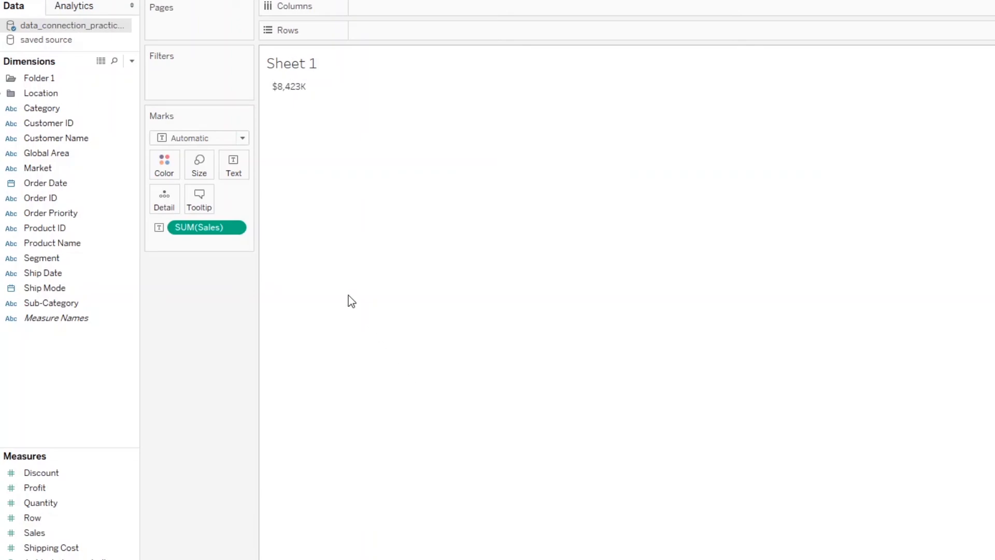
In the workbook containing saved source, expand the Location folder and examine the fields grouped in it
click(32, 107)
drag(32, 108, 3, 97)
click(2, 95)
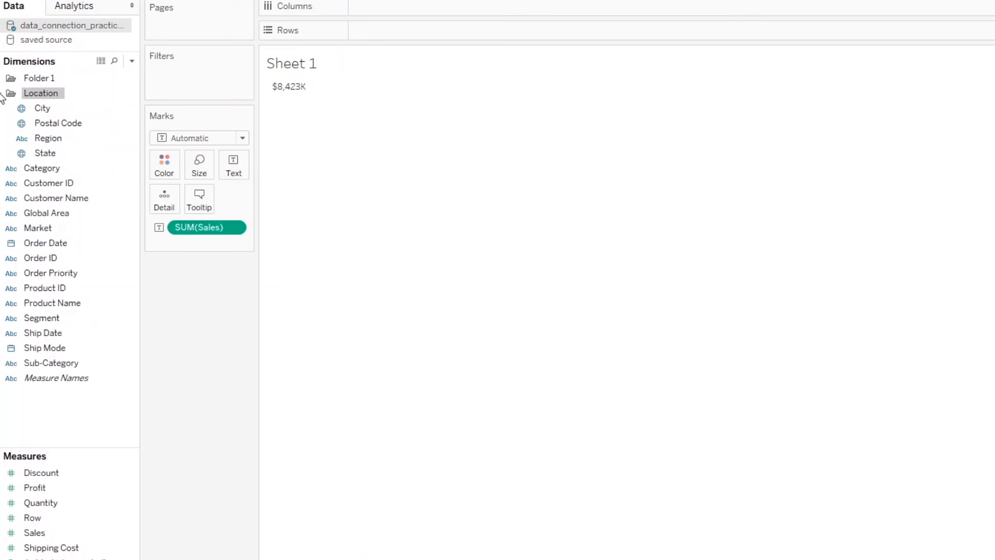
click(46, 109)
click(57, 155)
click(42, 108)
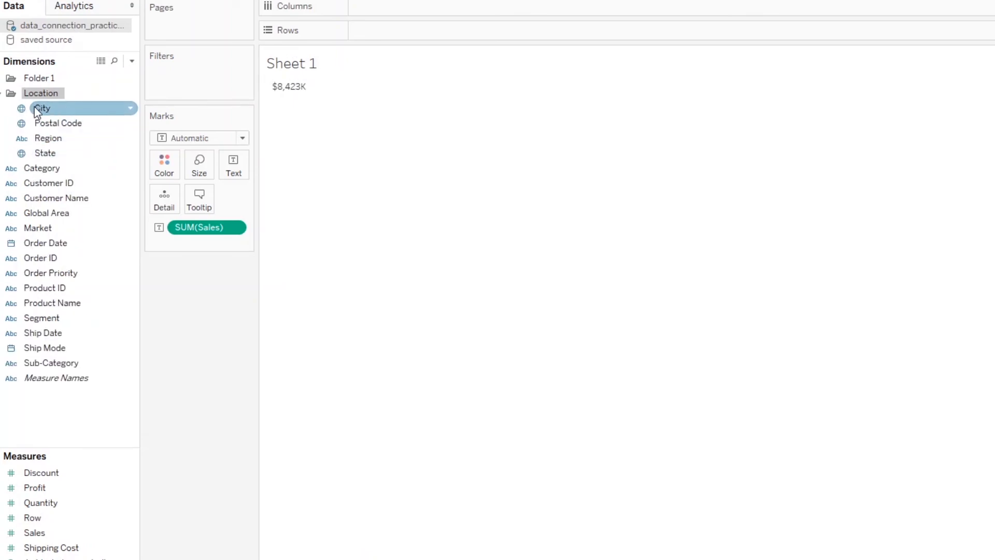
click(24, 93)
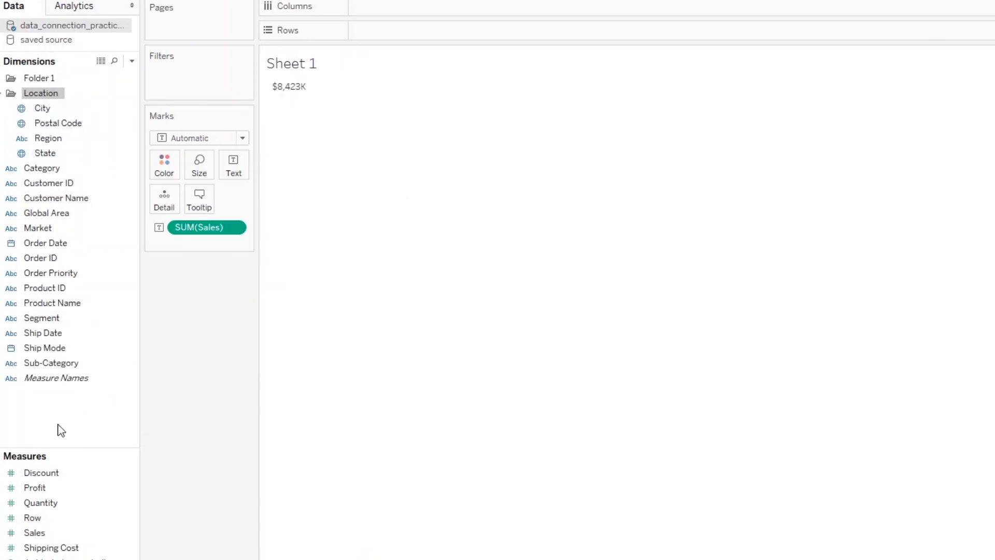
Examine the default properties of the Sales measure, including its aggregation options, and leave them without making a change
click(88, 476)
click(77, 532)
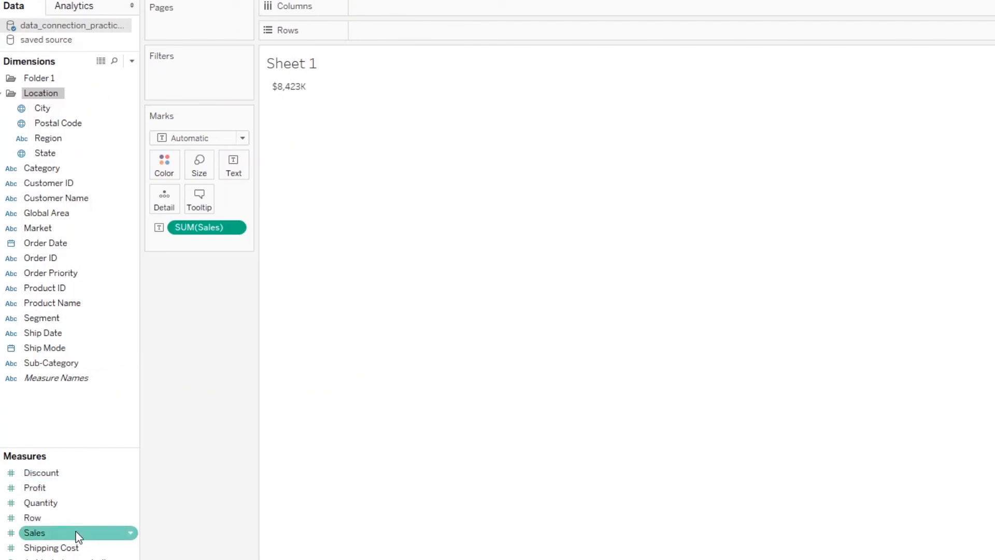
right_click(77, 534)
mouse_move(175, 447)
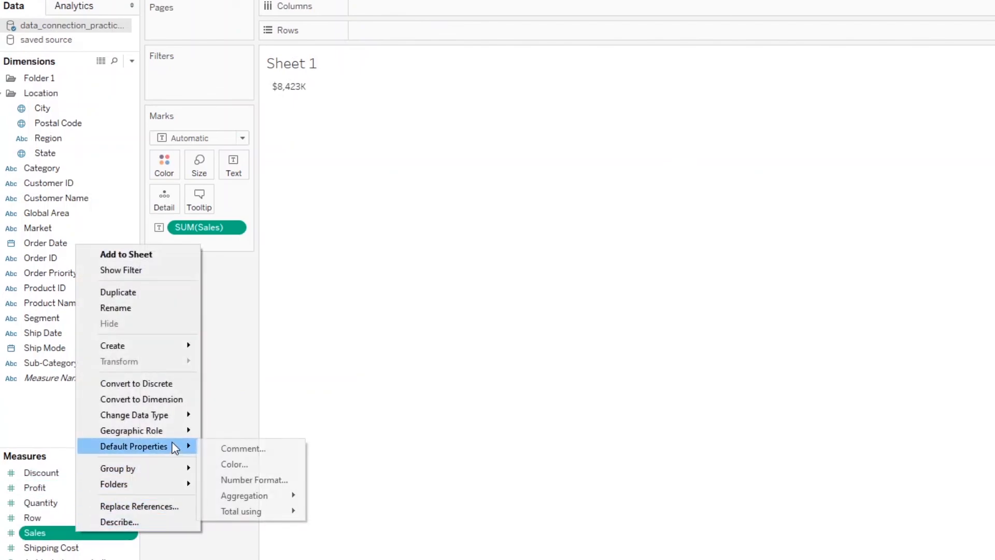
mouse_move(239, 499)
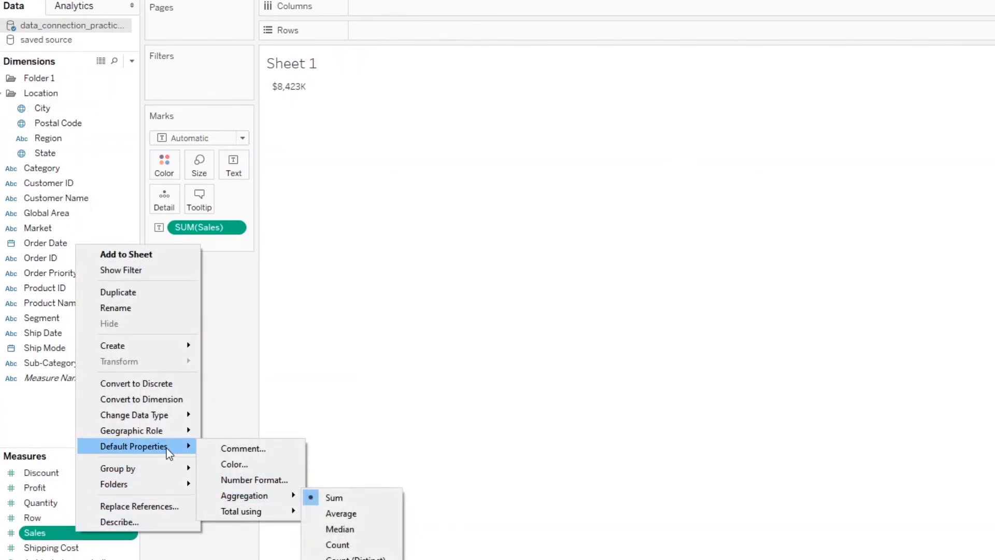
mouse_move(153, 420)
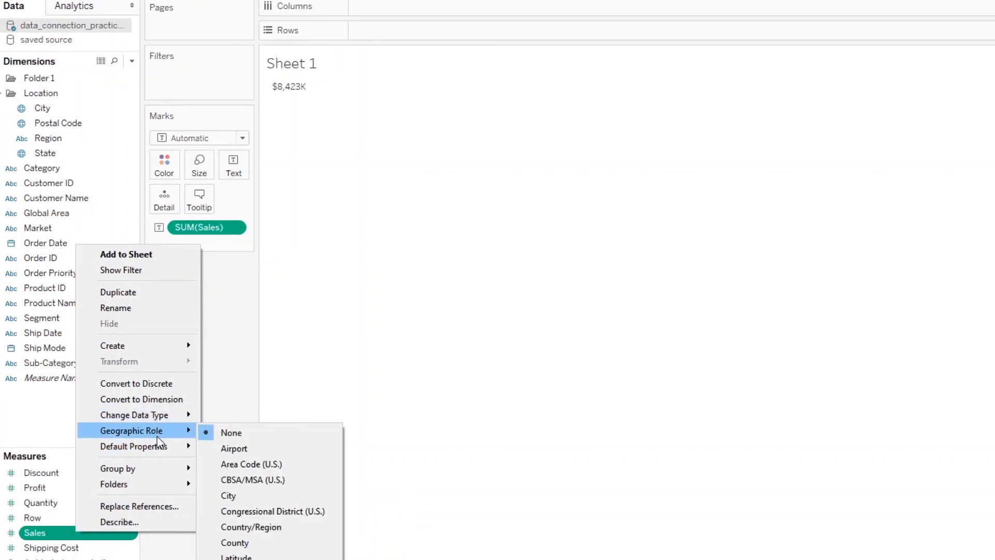
click(47, 422)
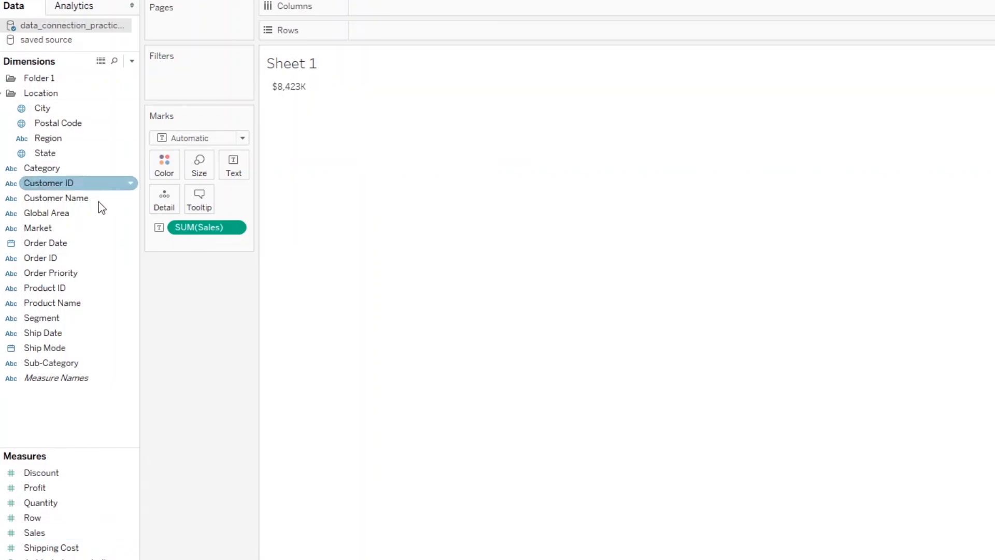
Review the publishing, saving and CSV export options for the data_connection_practice_5AMn1Hd data source without choosing any
click(27, 0)
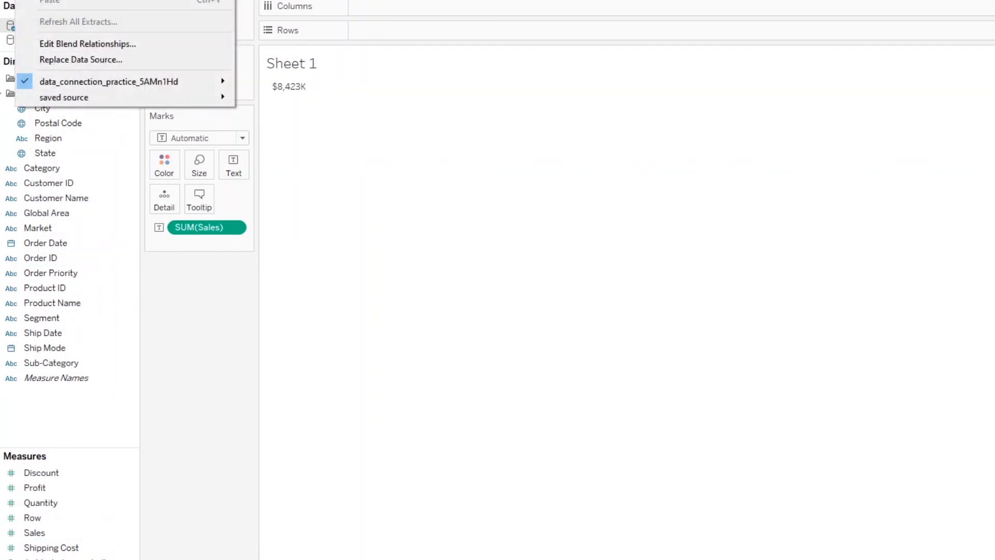
mouse_move(106, 88)
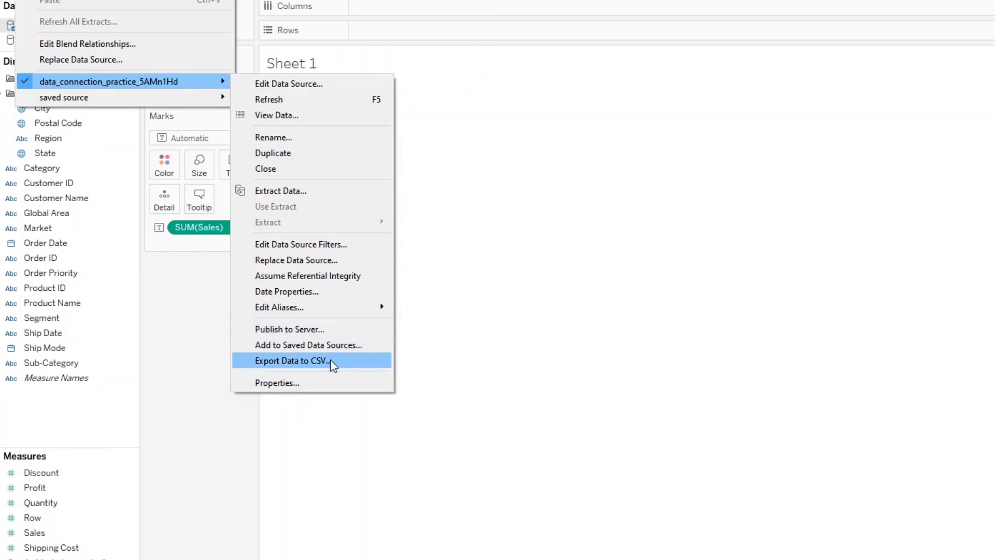
click(616, 228)
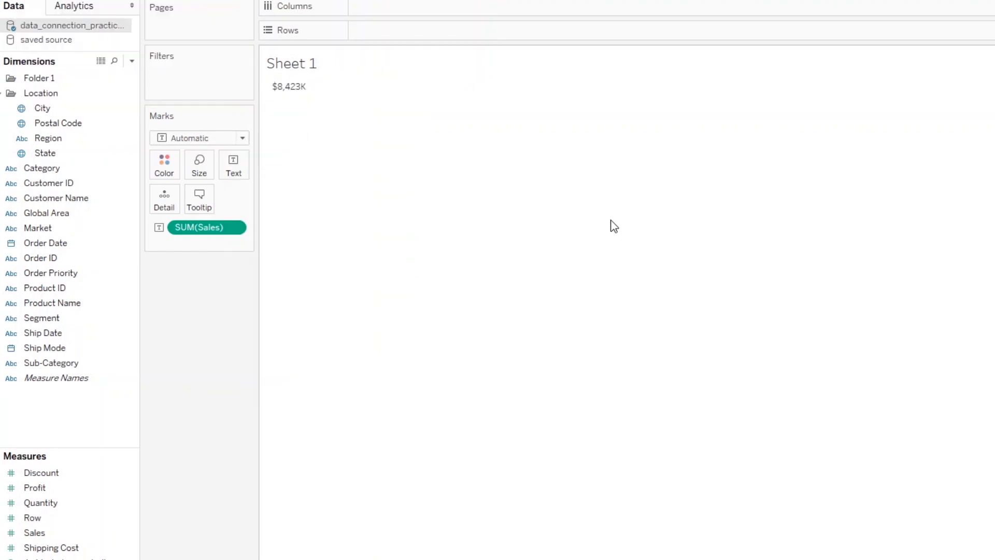